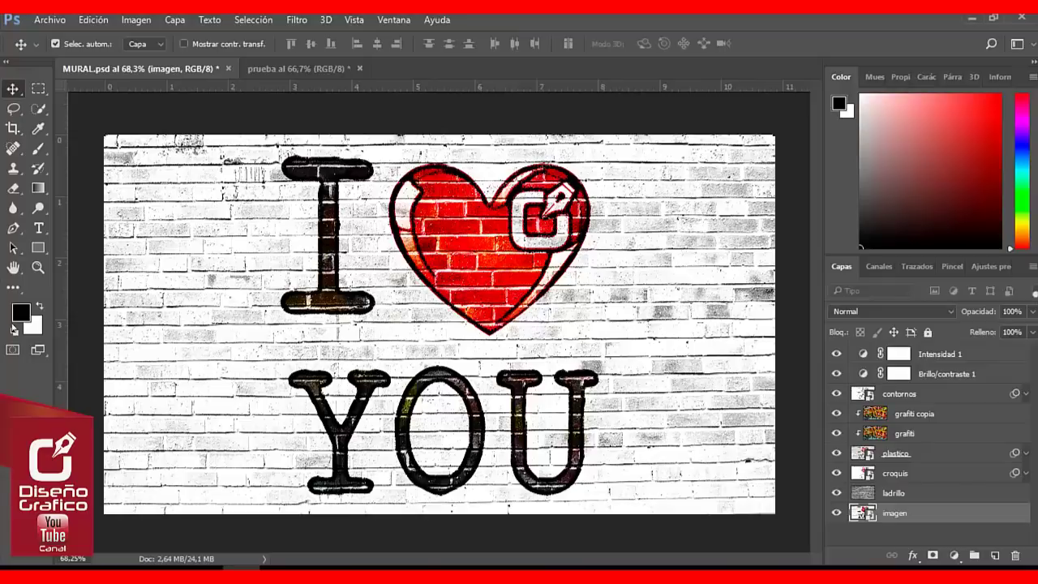
Switch from the finished MURAL.psd mural to the blank prueba document.
click(310, 68)
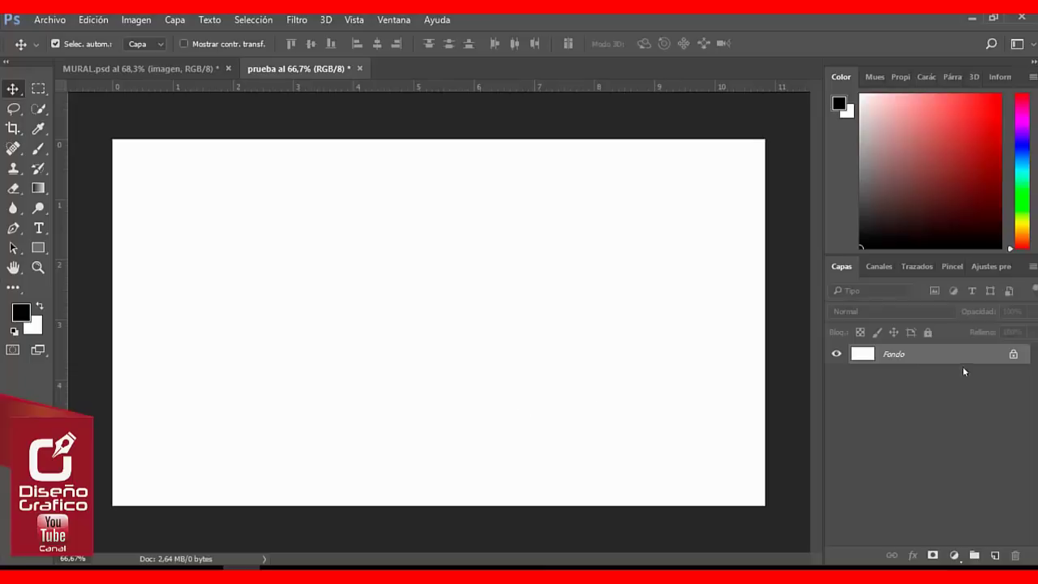
Unlock the Fondo background, rename it 'imagen' and convert it to a smart object.
click(1014, 356)
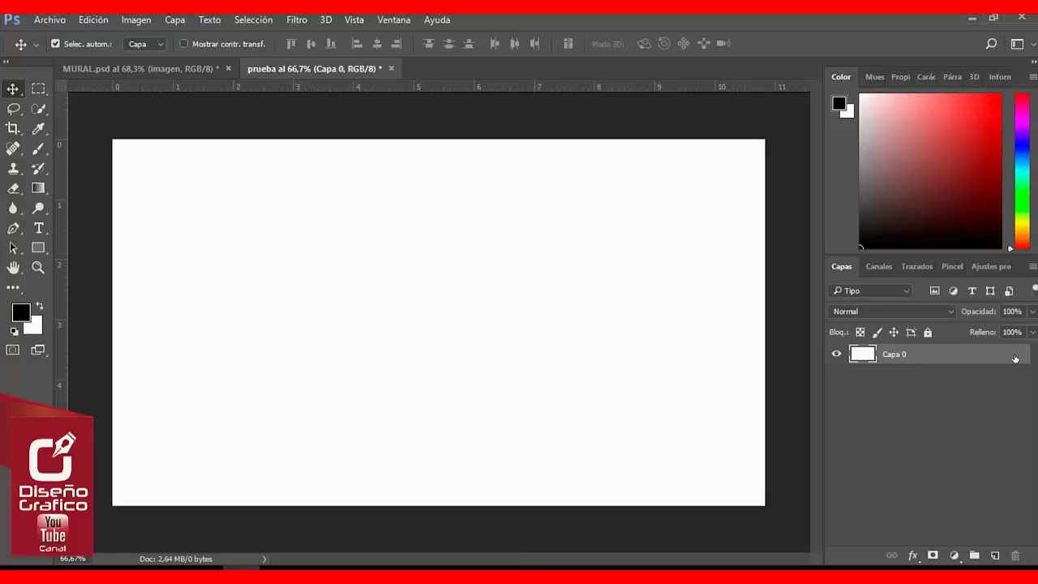
double_click(895, 355)
key(BackSpace)
text(gen)
click(965, 423)
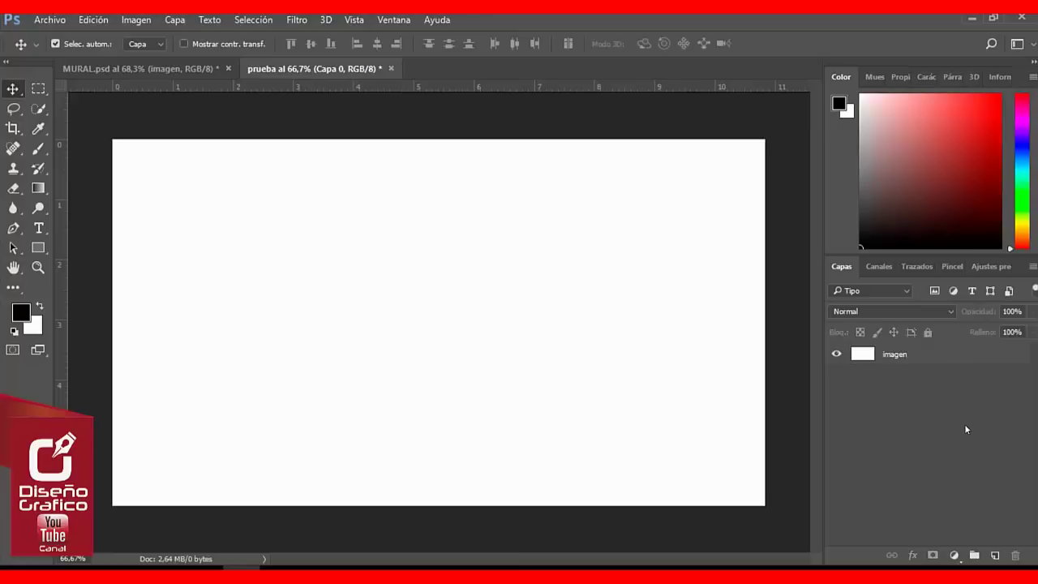
right_click(939, 354)
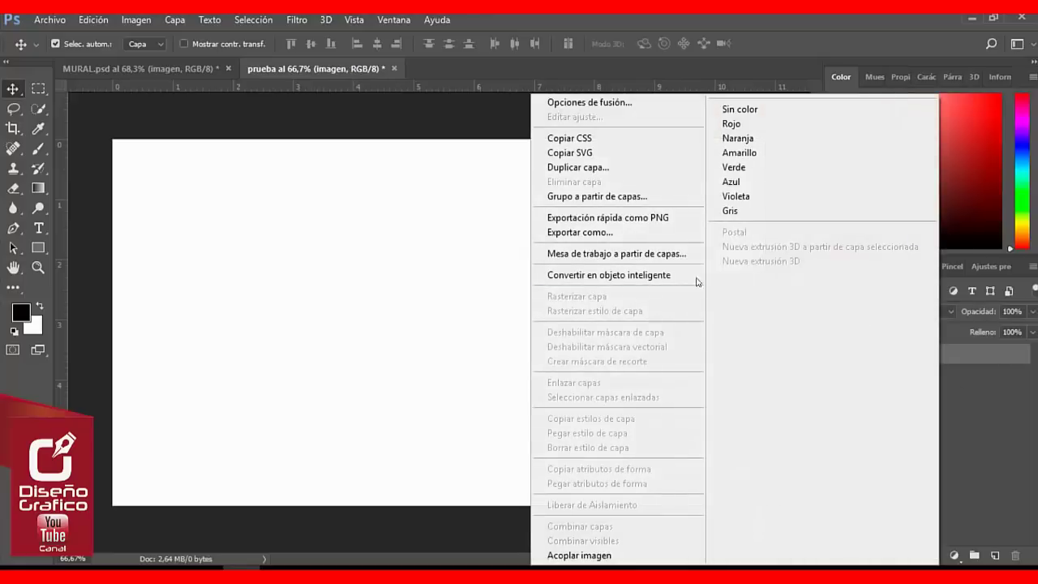
click(671, 276)
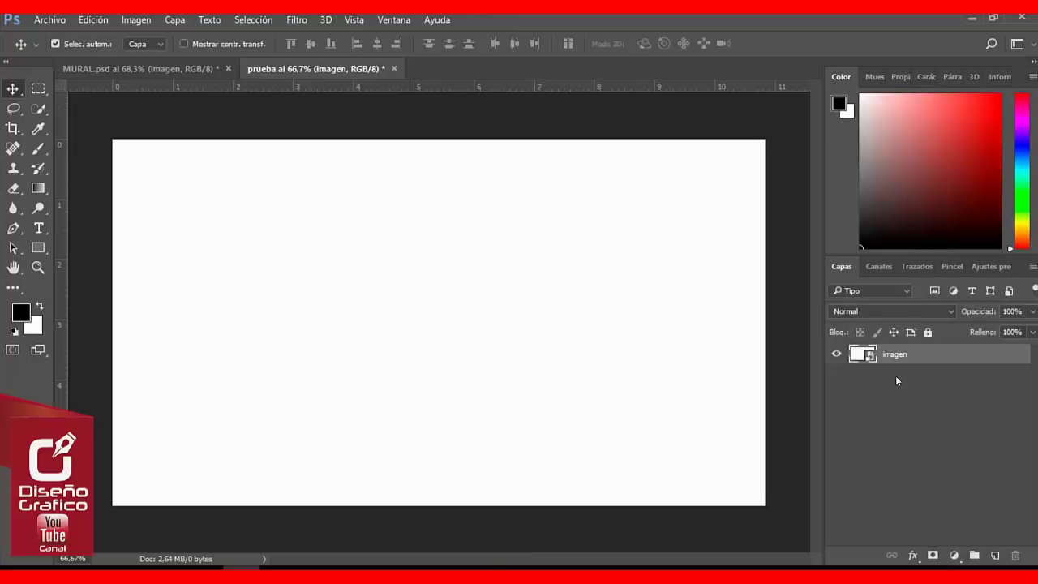
Inside the smart object, place the muñeca portrait scaled to about 68% to fill the canvas.
double_click(859, 354)
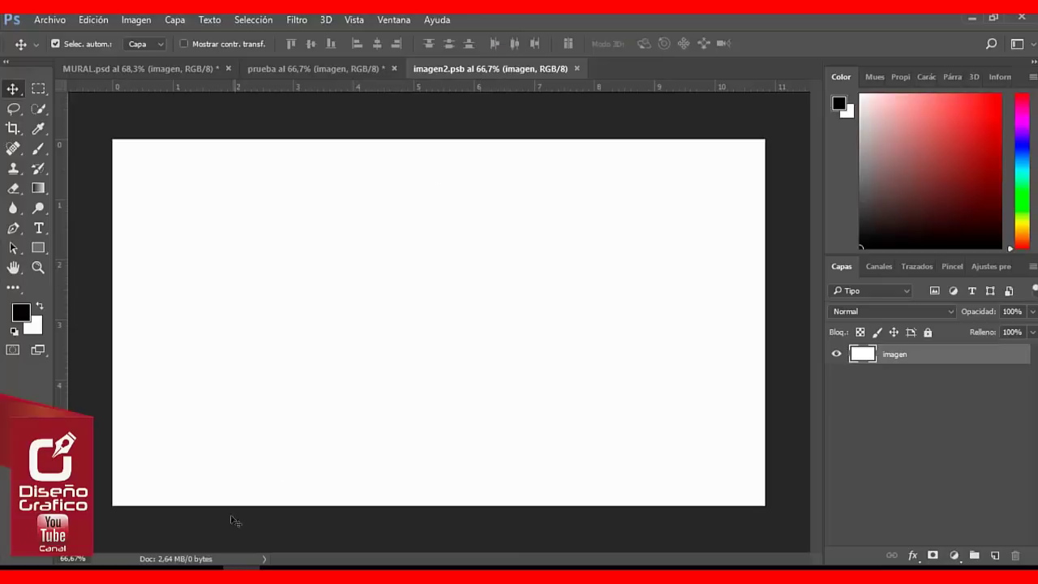
click(167, 568)
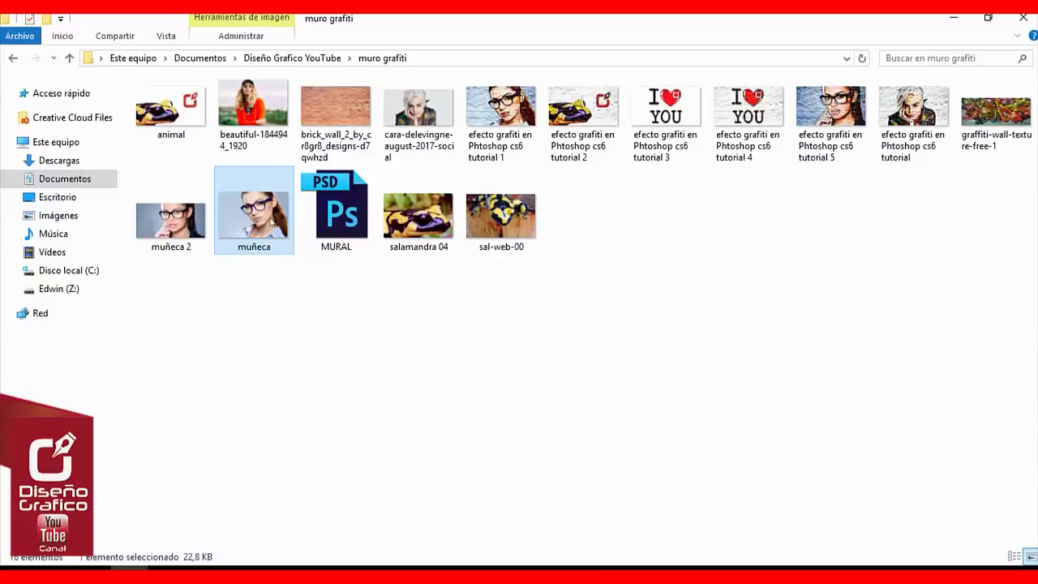
mouse_move(254, 207)
mouse_down()
mouse_move(240, 548)
mouse_move(457, 290)
mouse_up()
drag(561, 209, 586, 232)
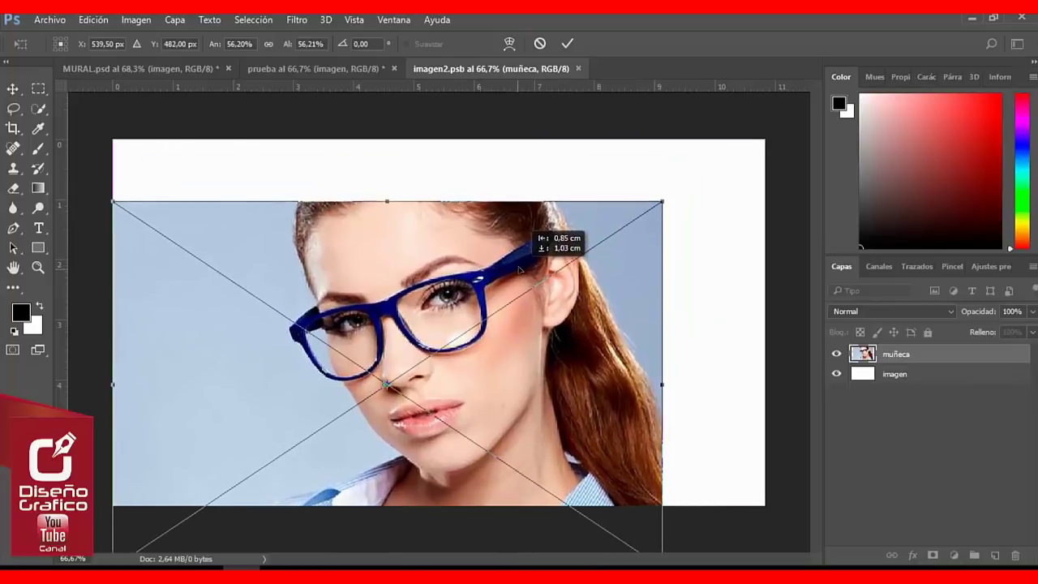
drag(650, 210, 767, 144)
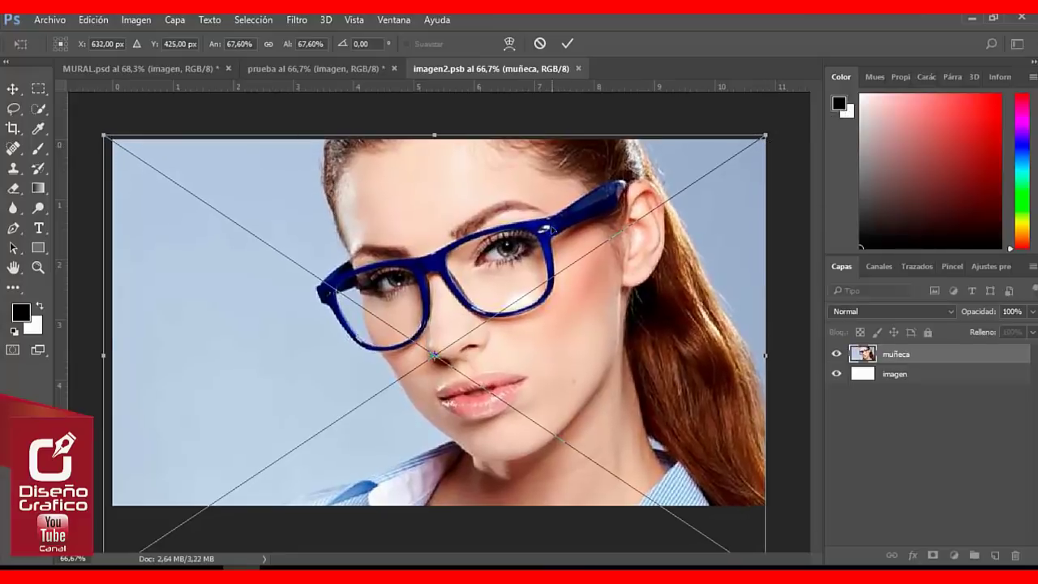
drag(553, 230, 558, 235)
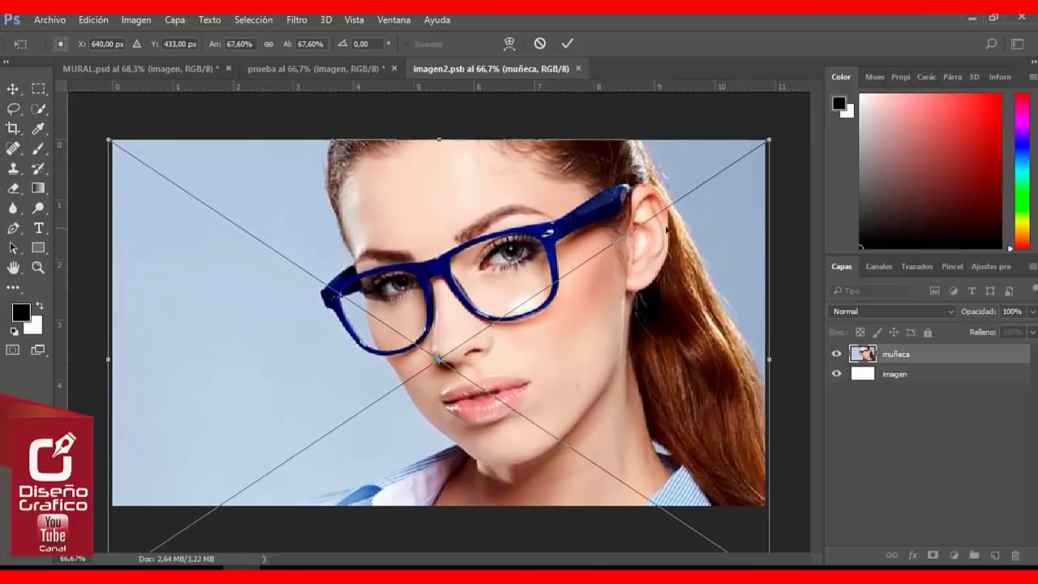
click(567, 44)
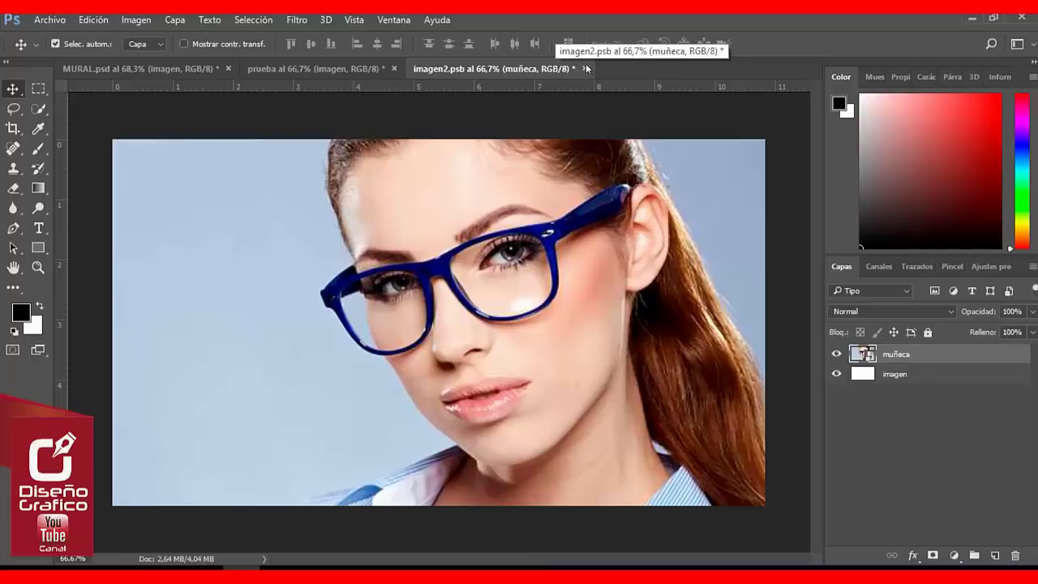
Save and close imagen2.psb so prueba shows the portrait, then deselect the layer.
click(363, 71)
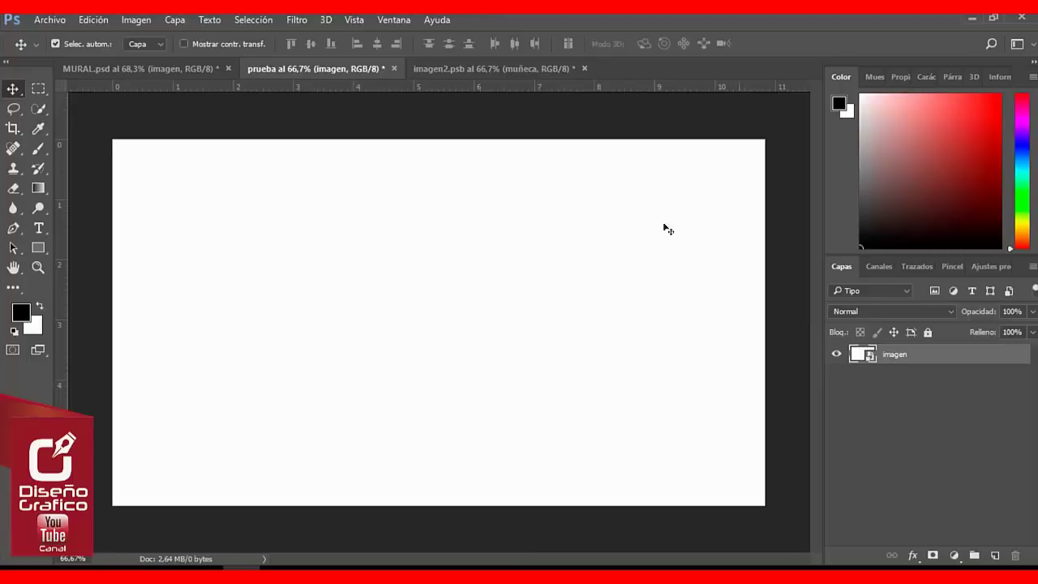
click(540, 70)
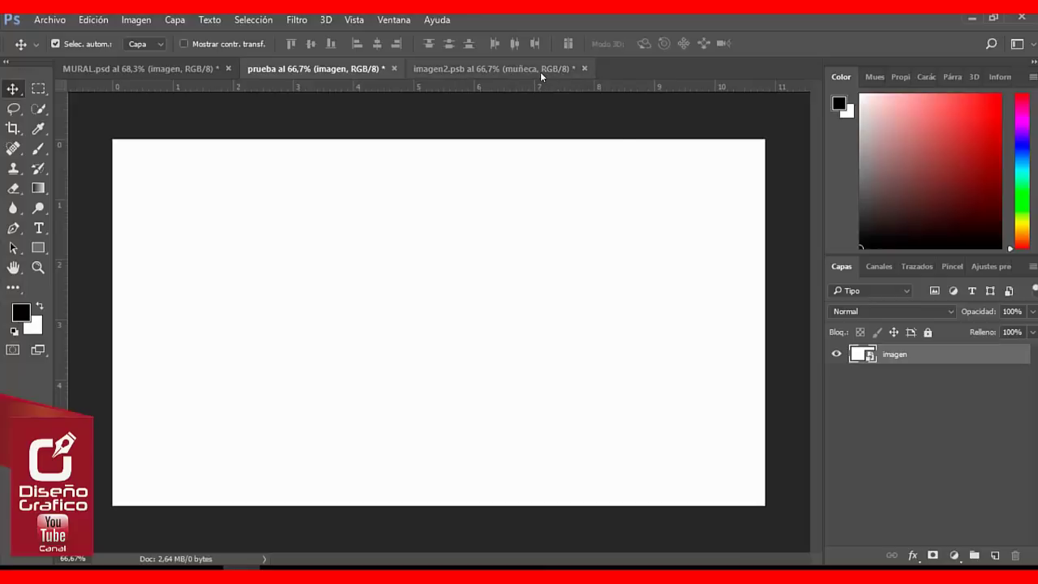
click(584, 68)
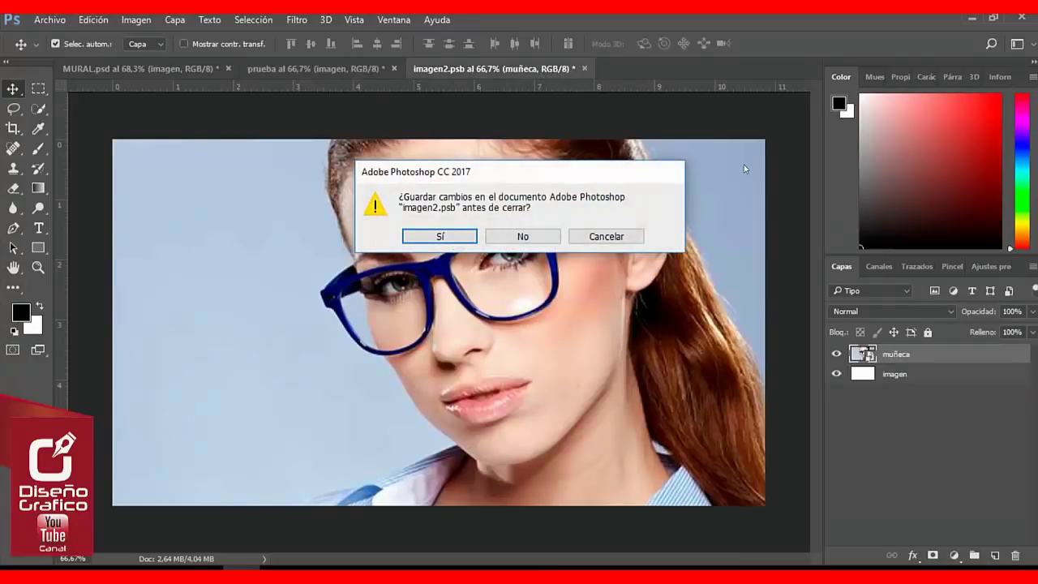
click(442, 242)
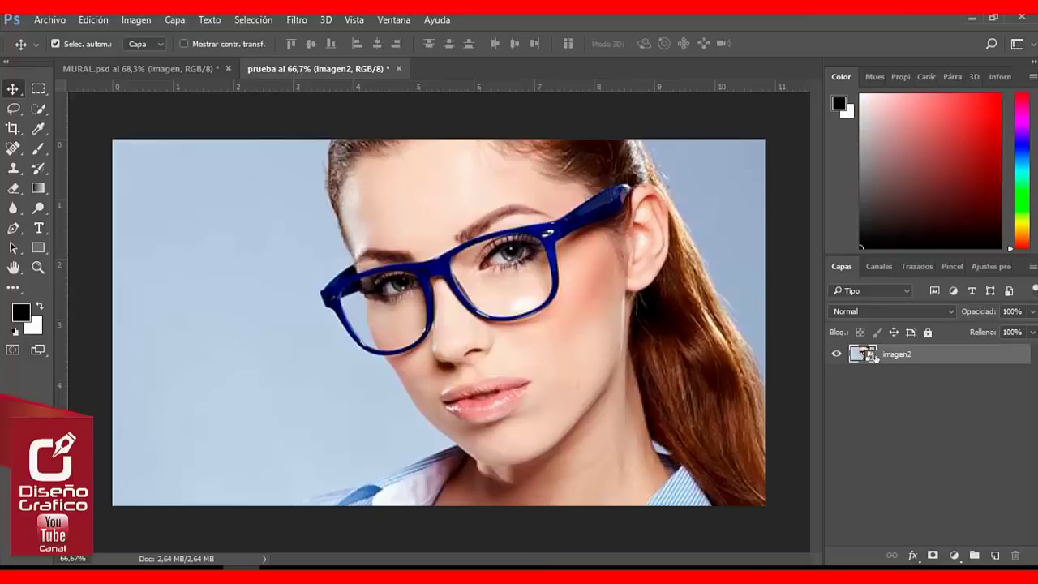
click(788, 365)
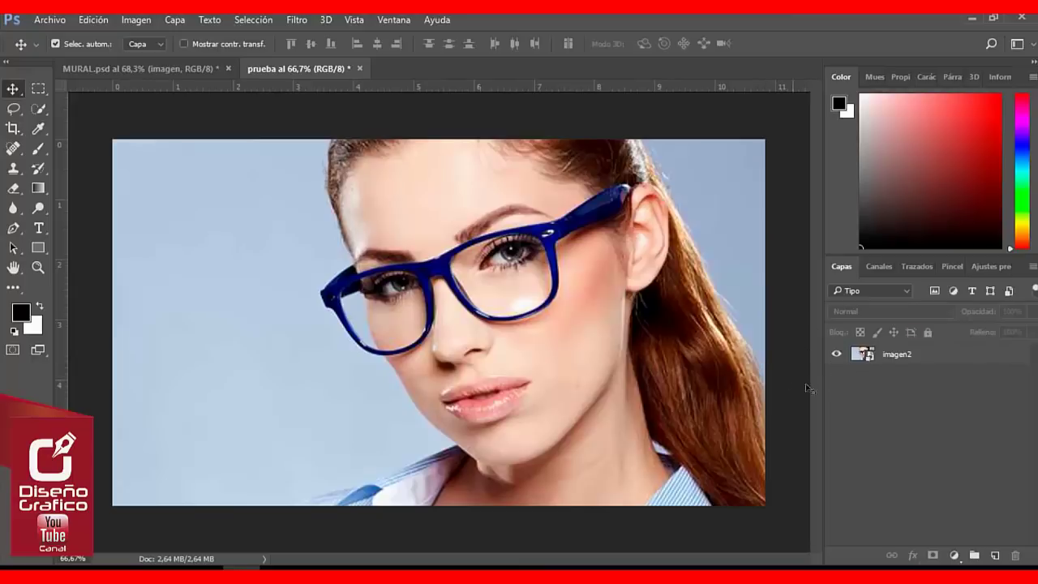
Open the mural's imagen smart object contents and delete the I ♥ YOU graphic layer.
click(196, 70)
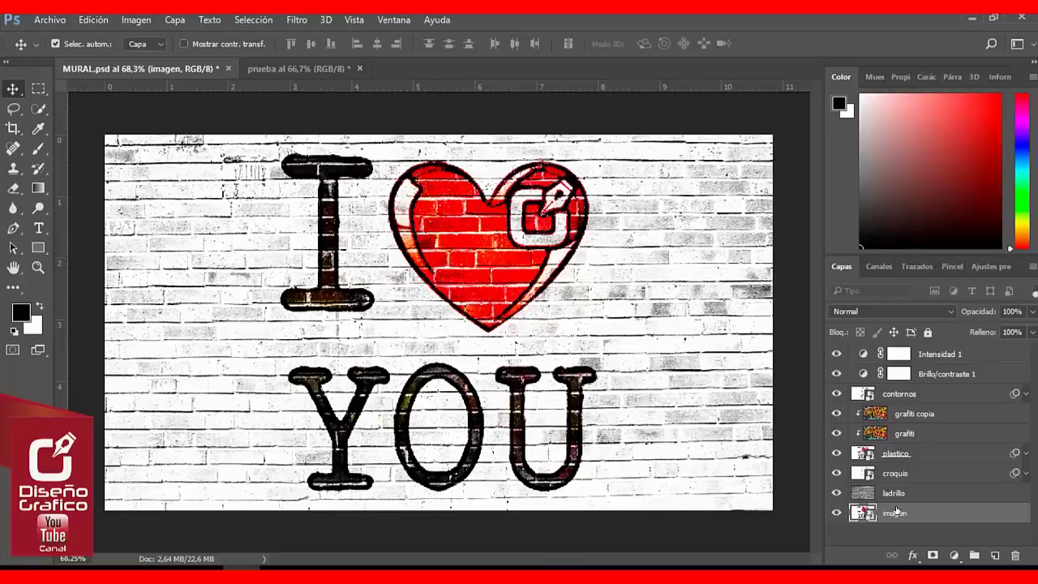
double_click(860, 513)
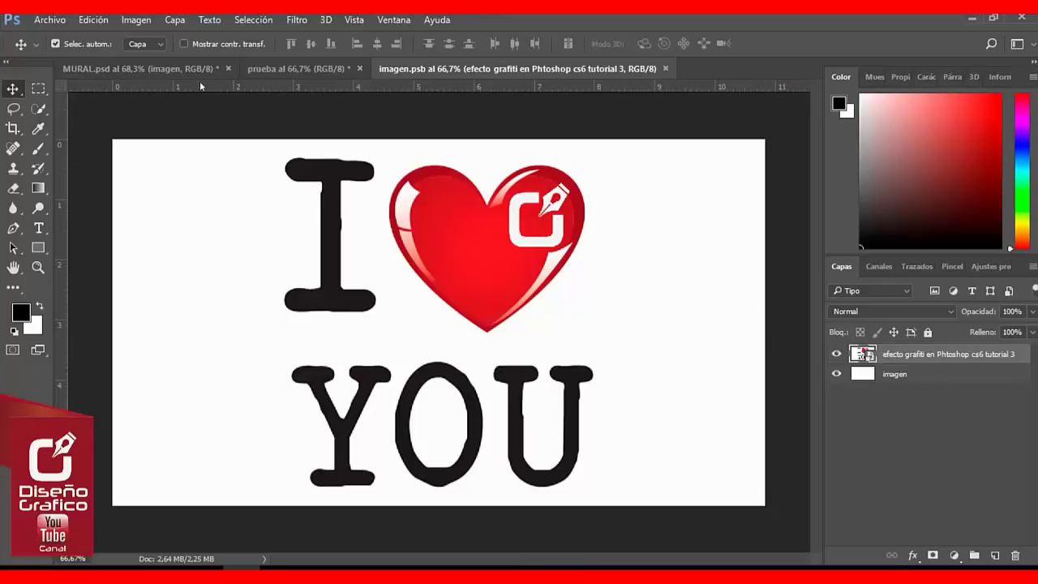
click(170, 70)
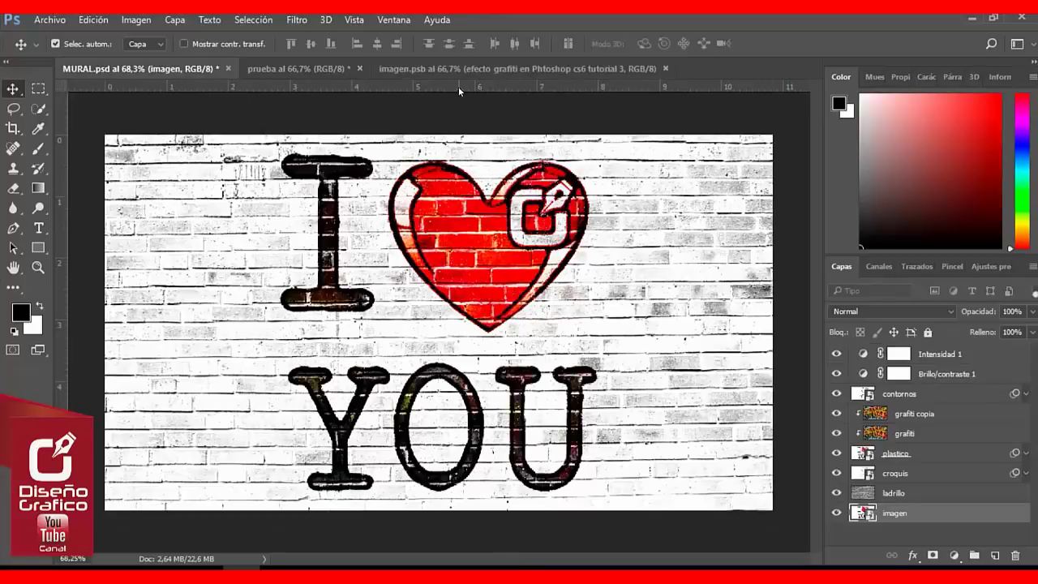
click(523, 69)
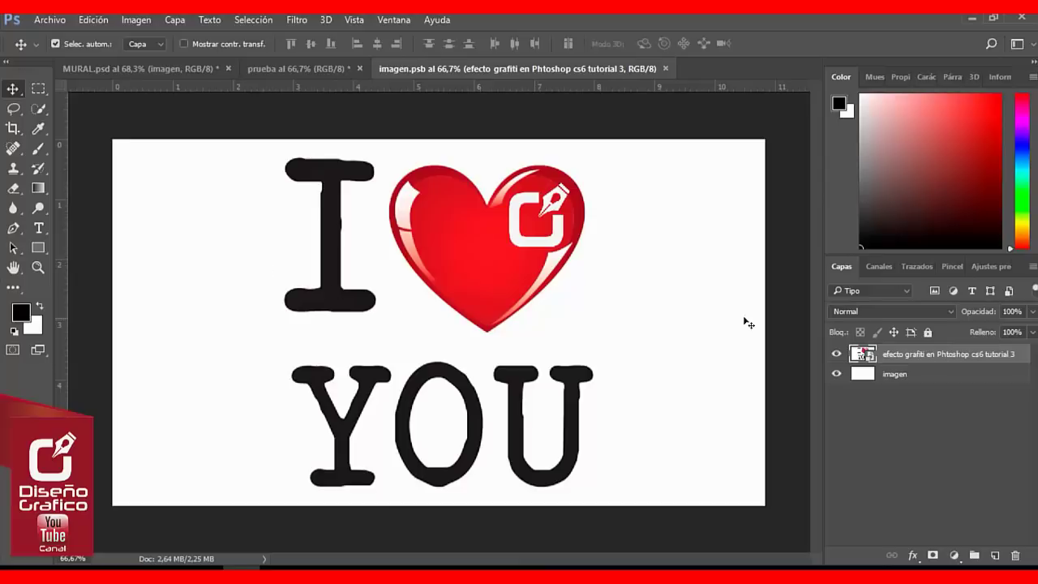
key(Delete)
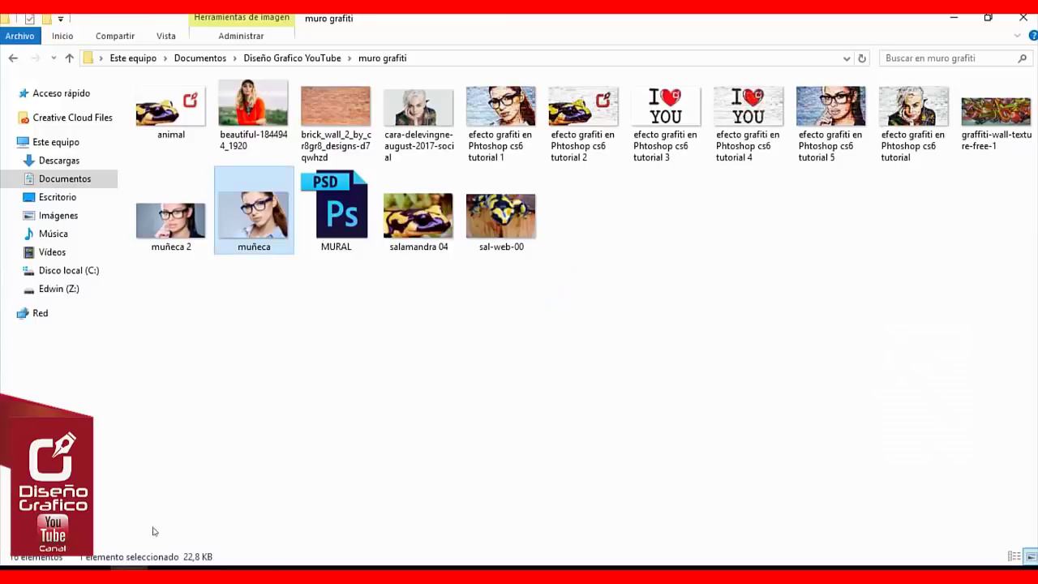
Place the animal picture in the smart object, then close and save it to update the mural.
click(129, 568)
click(188, 126)
mouse_move(189, 126)
mouse_down()
mouse_move(260, 568)
mouse_move(507, 313)
mouse_up()
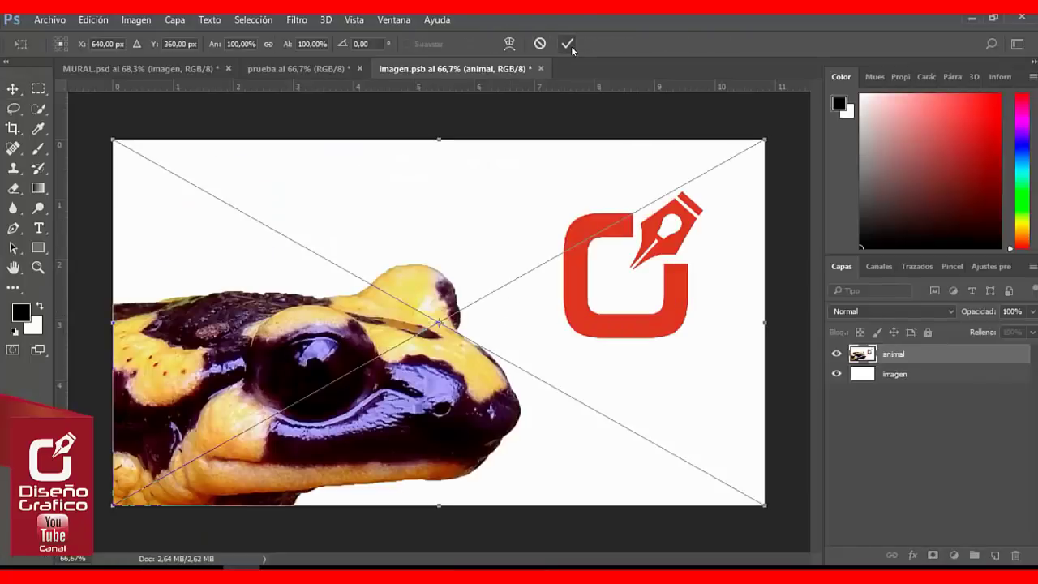
click(567, 43)
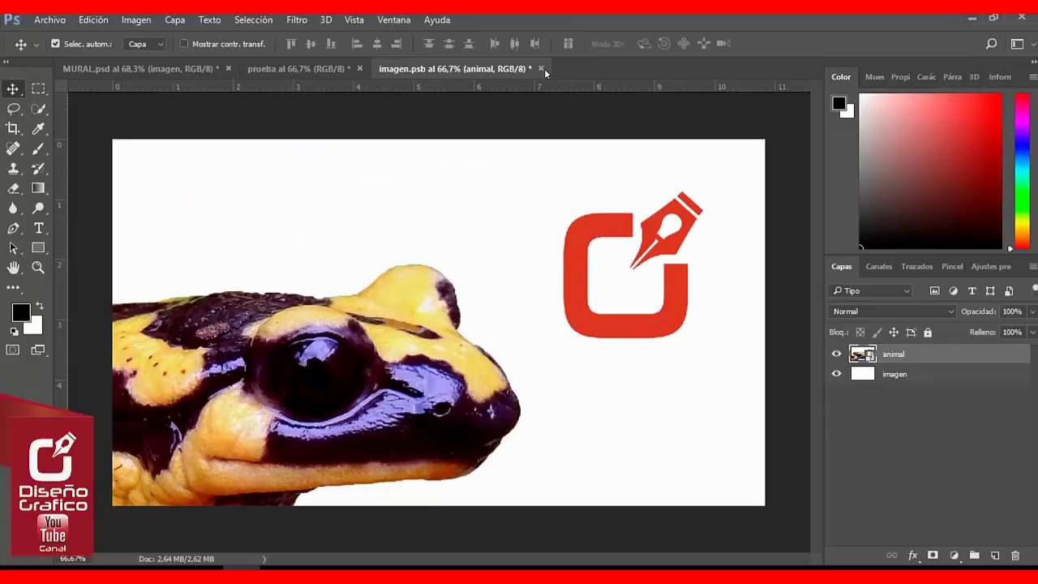
click(543, 69)
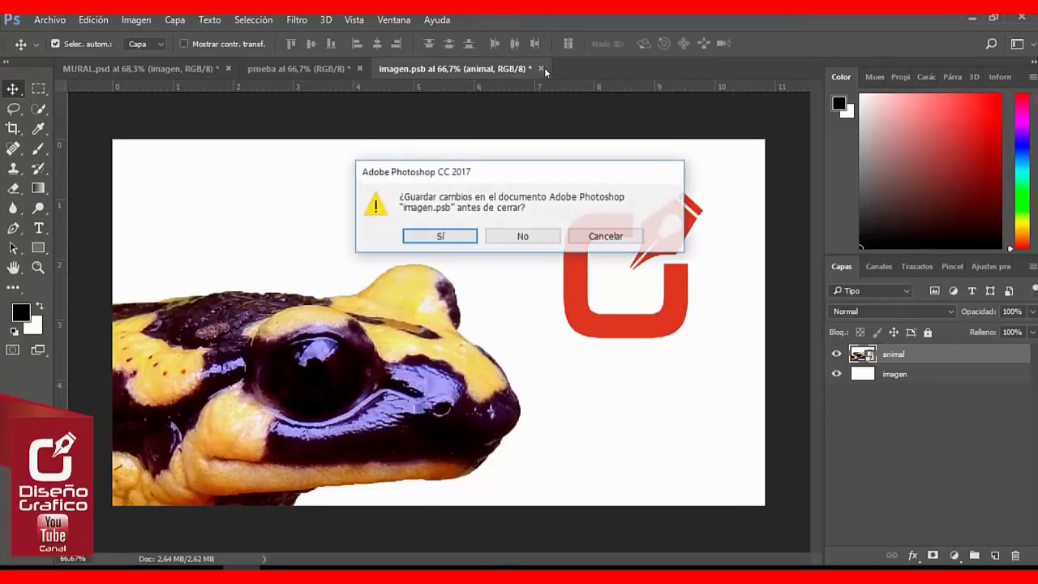
click(435, 238)
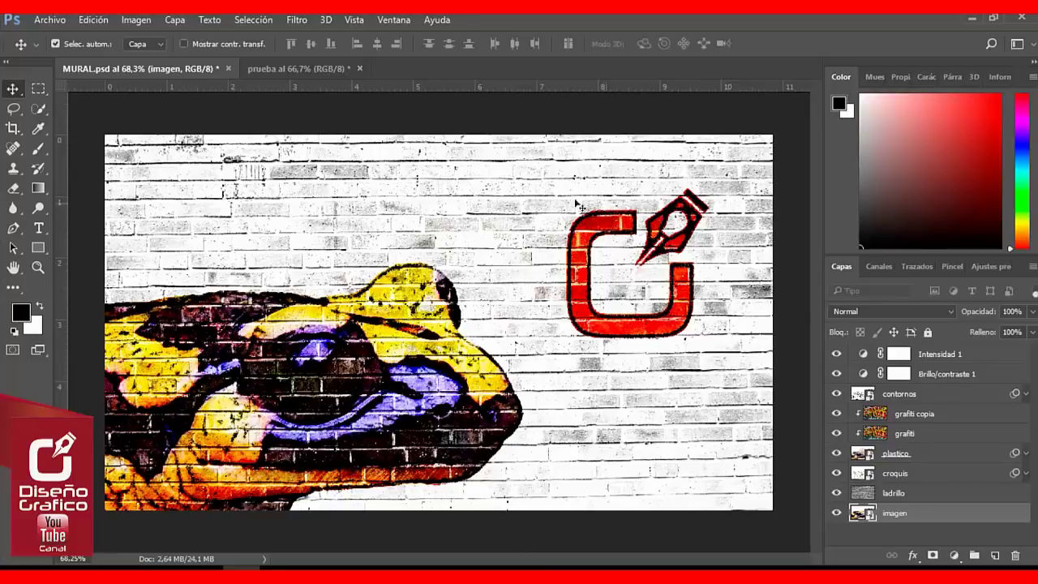
Place the brick wall photo as a new layer in prueba and rasterize it.
key(ctrl+Tab)
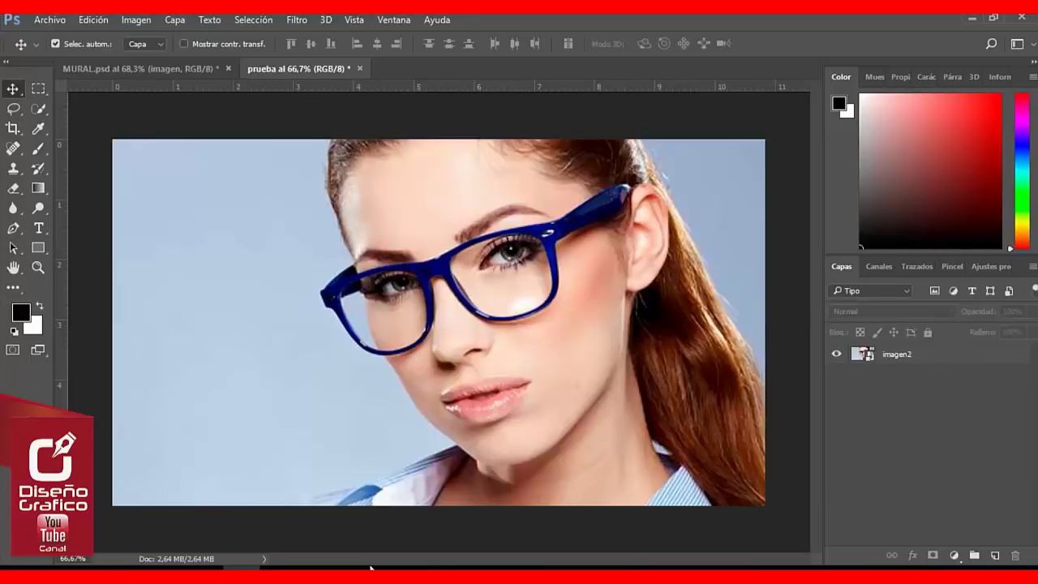
key(alt+F9)
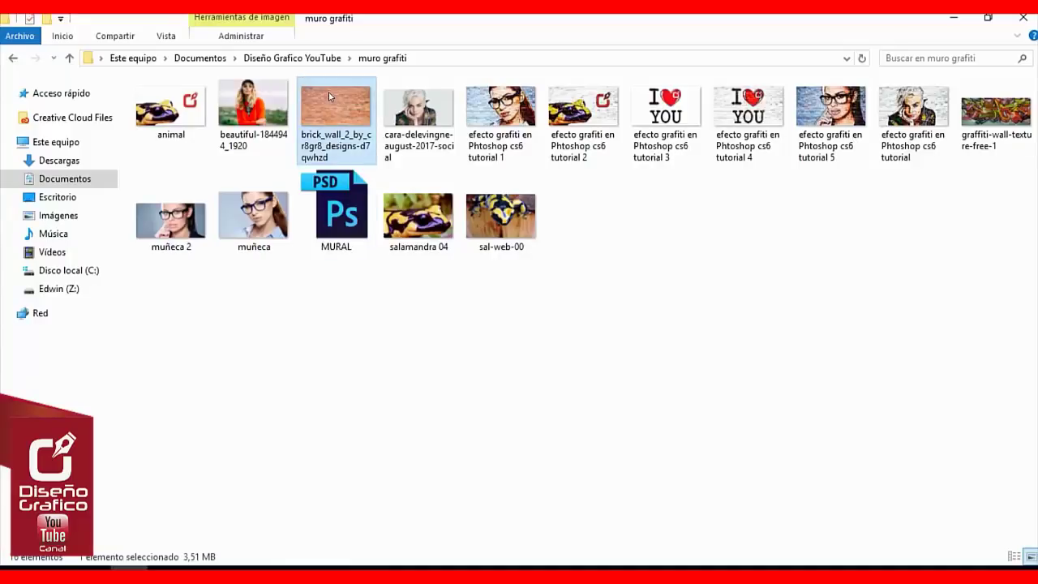
mouse_move(328, 91)
mouse_down()
mouse_move(328, 398)
mouse_move(429, 464)
mouse_up()
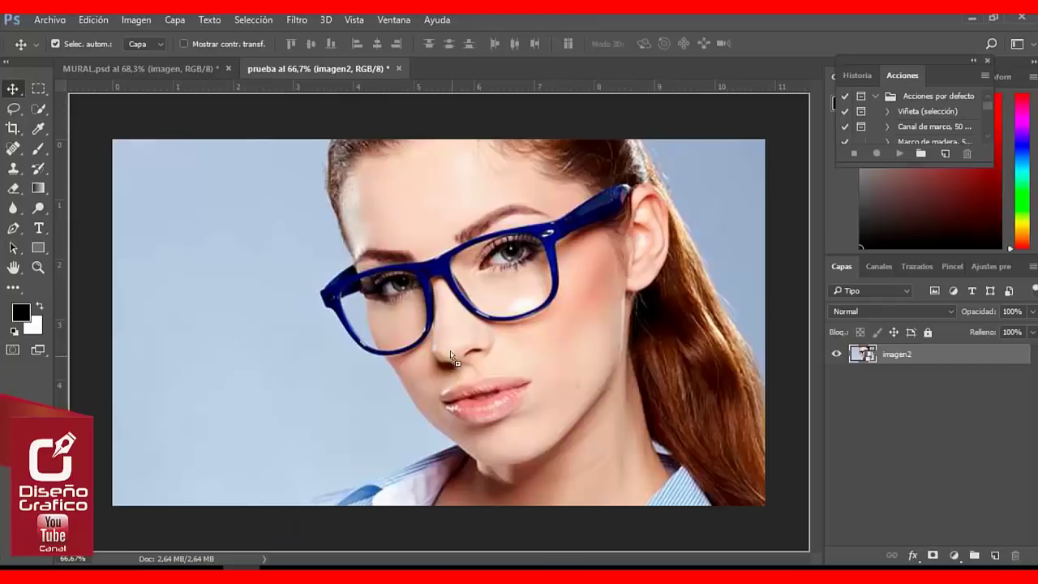
drag(451, 357, 452, 350)
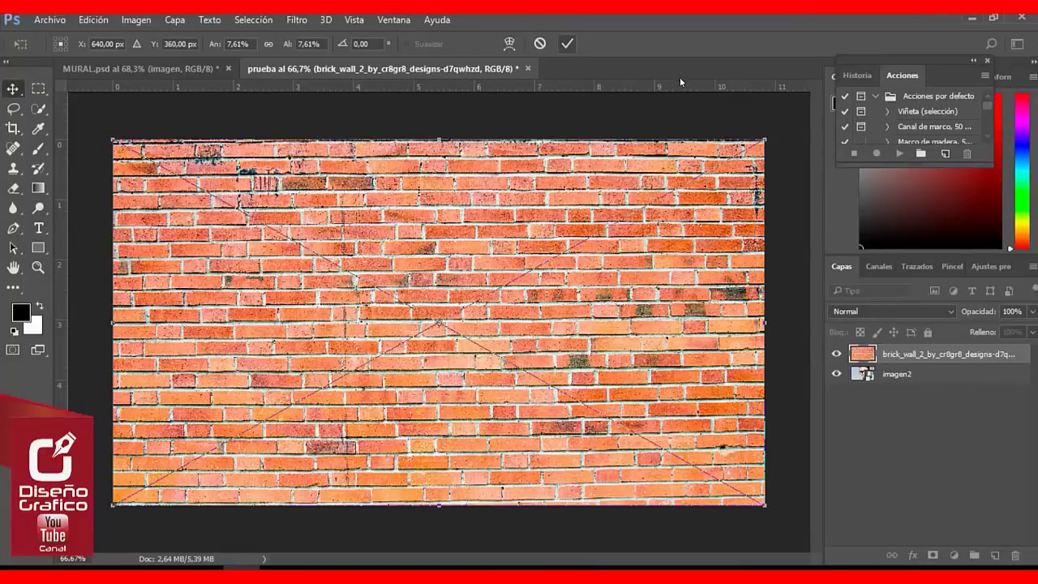
click(567, 43)
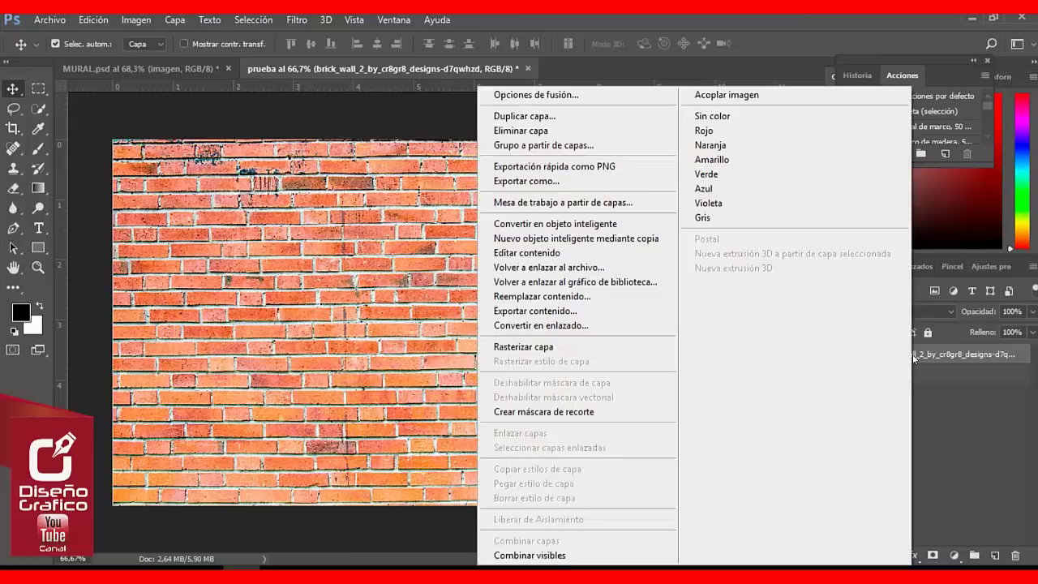
right_click(911, 358)
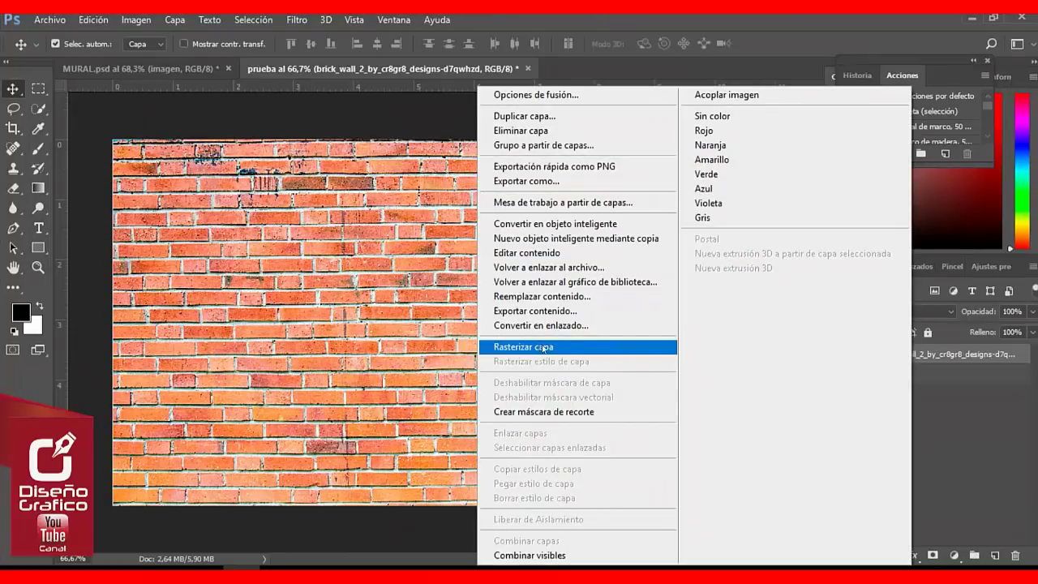
click(552, 348)
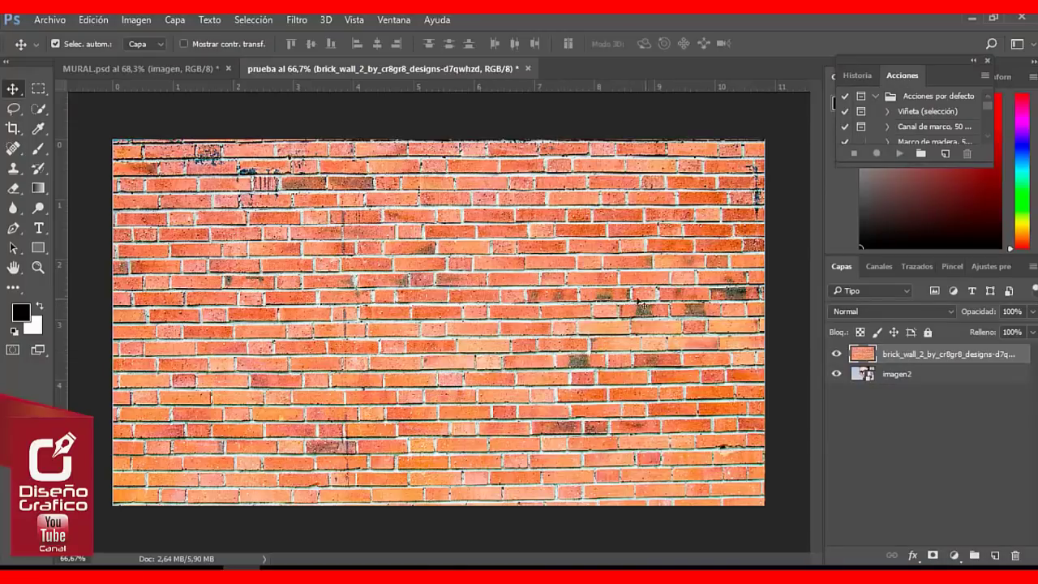
Desaturate the brick wall layer and set its blend mode to Luz fuerte.
click(134, 24)
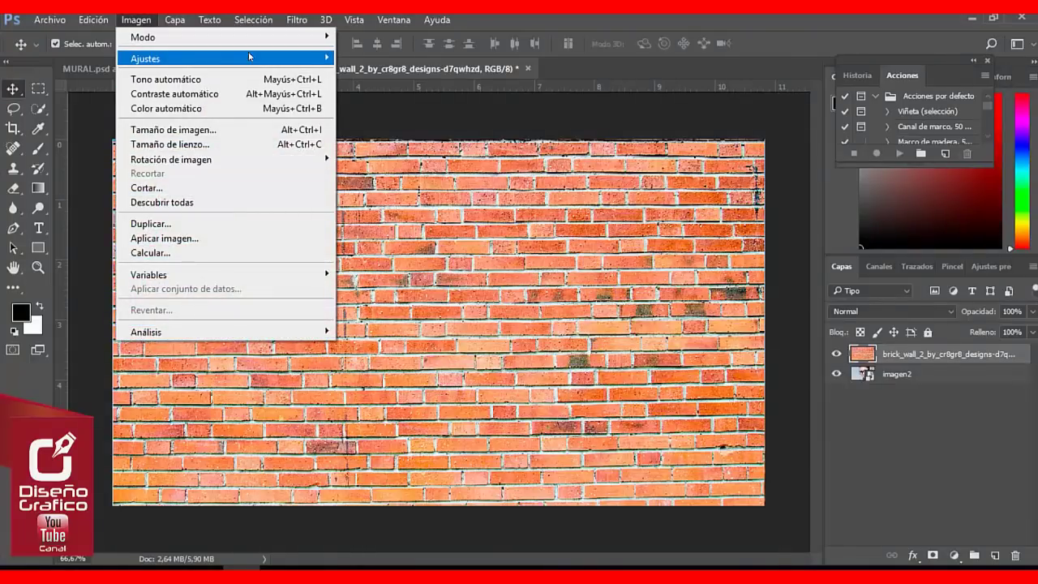
mouse_move(223, 58)
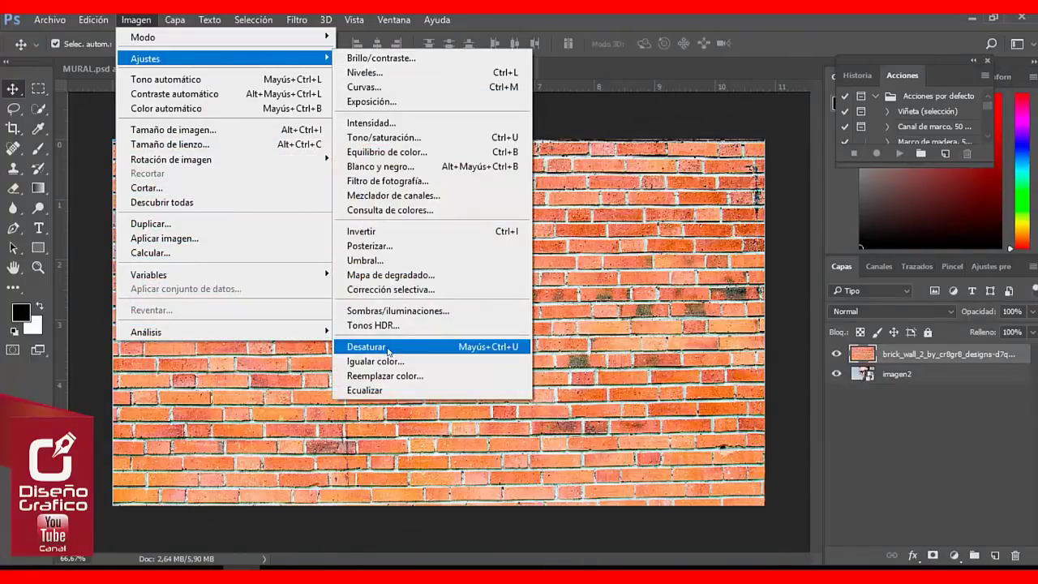
click(436, 351)
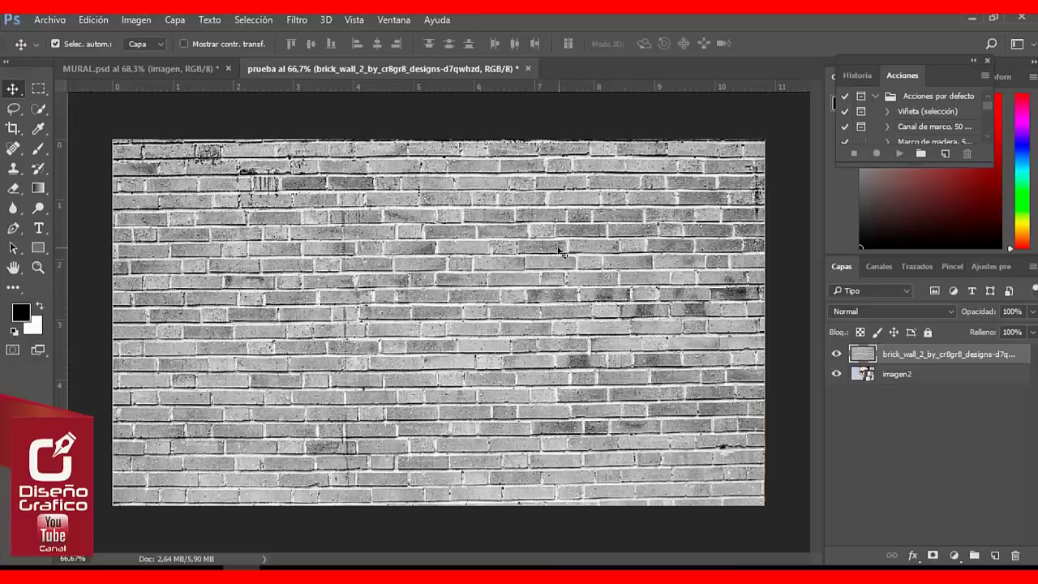
click(951, 310)
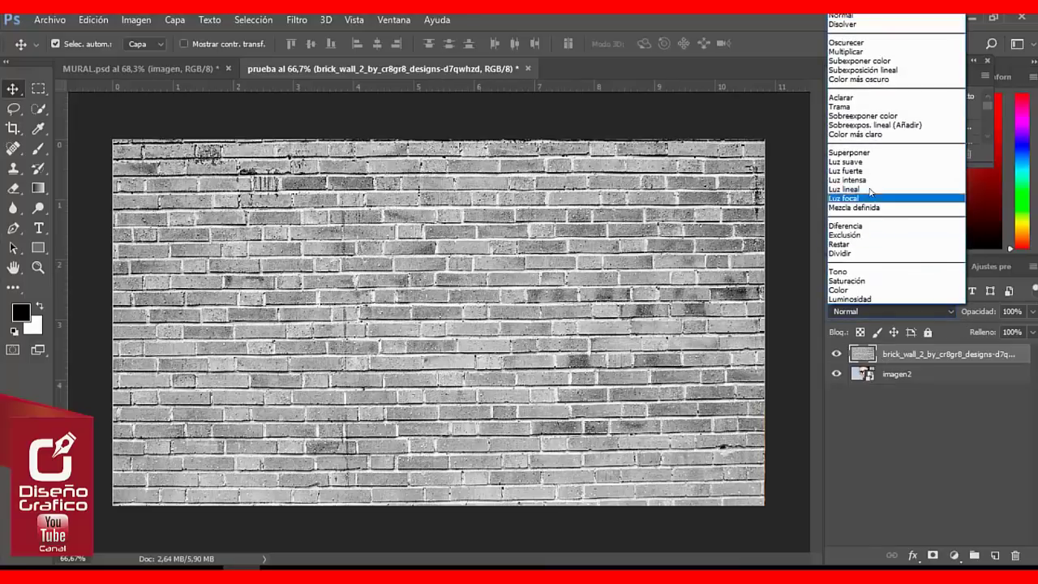
click(852, 170)
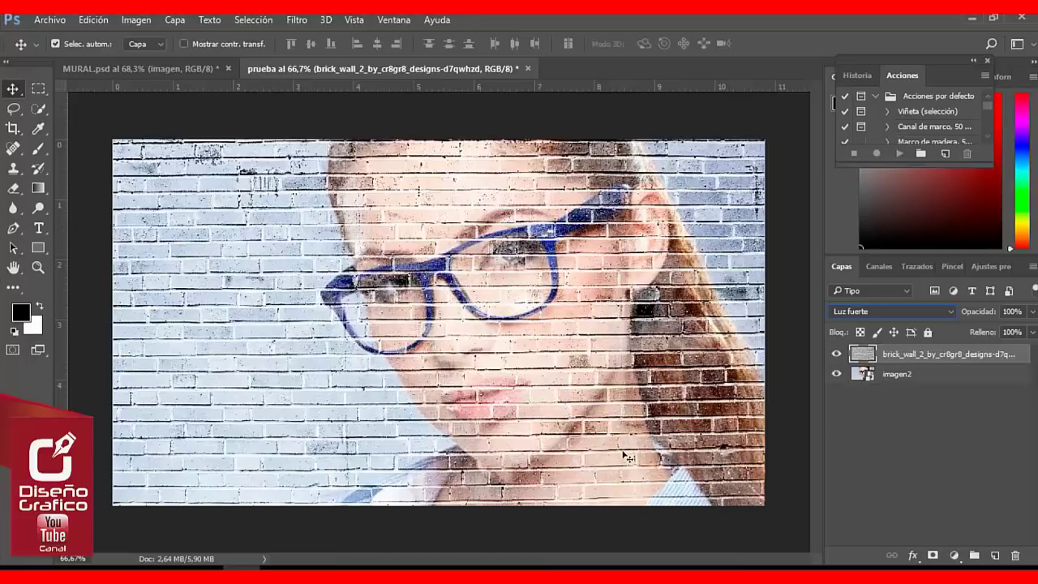
key(ctrl)
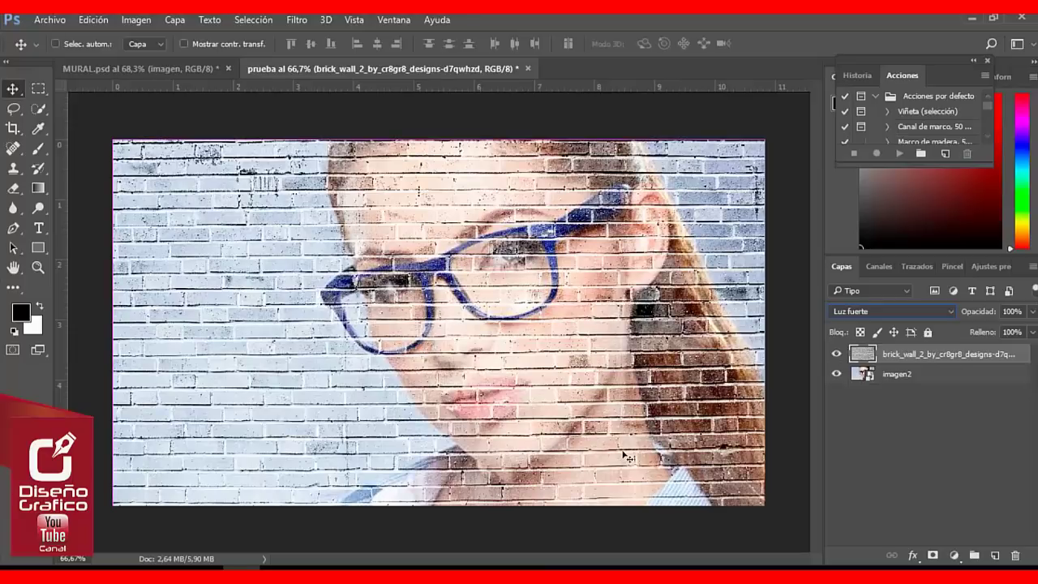
key(ctrl+l)
Apply Niveles to the brick wall with midtones 0,54 and white input level 242.
mouse_move(763, 40)
mouse_down()
mouse_move(717, 65)
mouse_move(811, 59)
mouse_up()
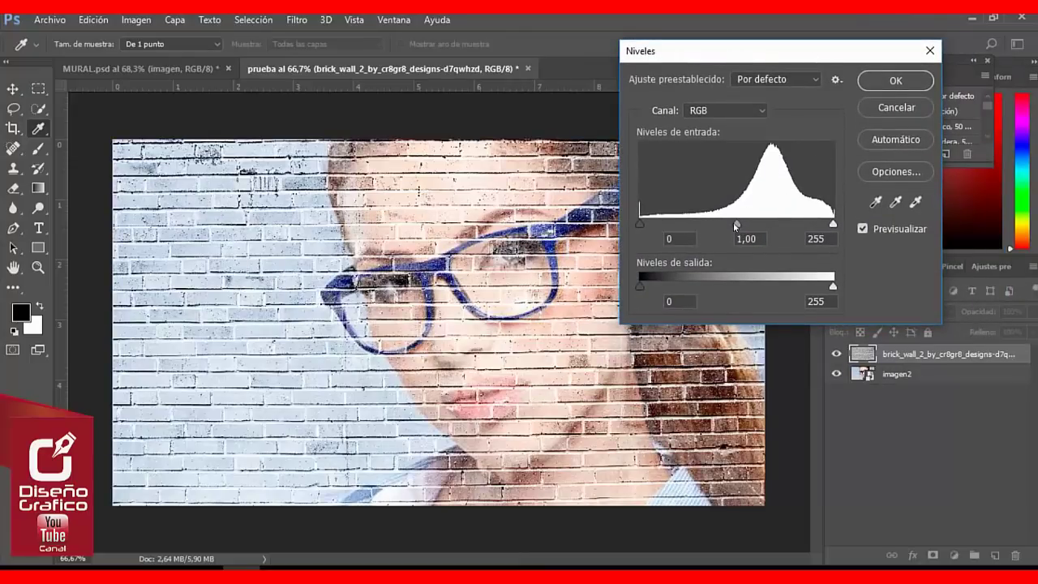
drag(737, 222, 760, 224)
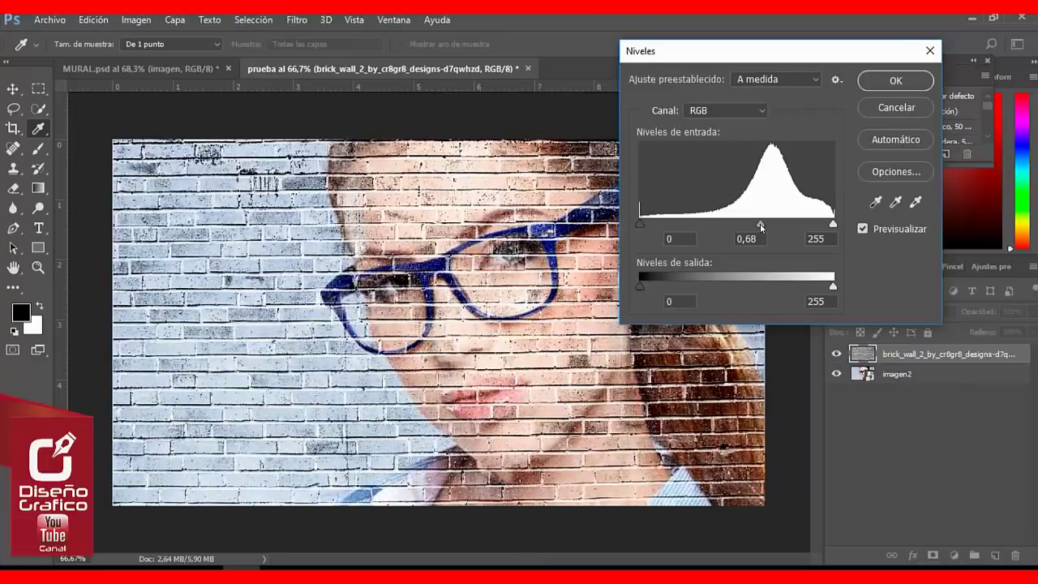
drag(831, 224, 822, 224)
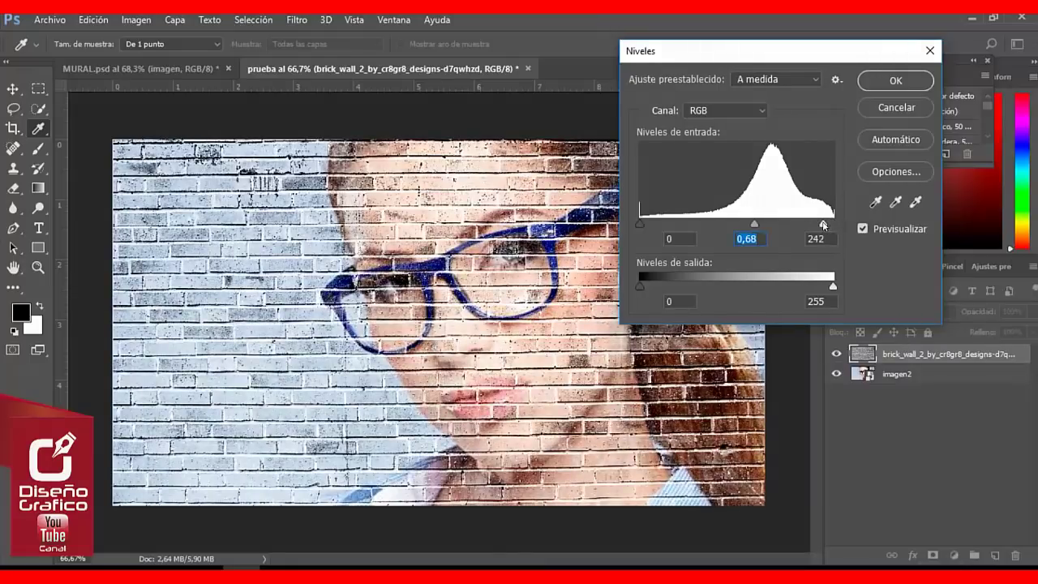
drag(754, 224, 764, 224)
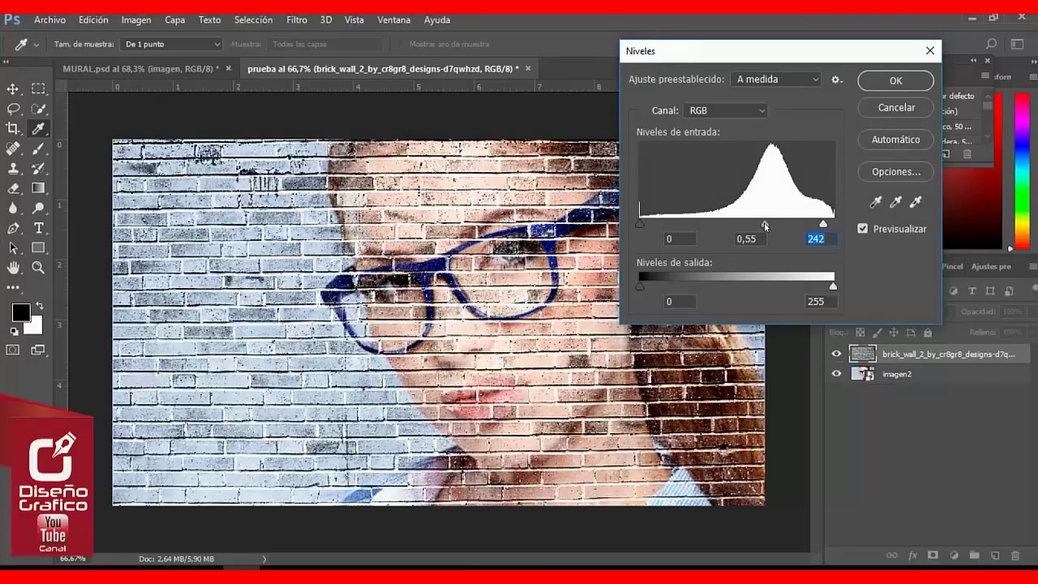
drag(765, 225, 767, 225)
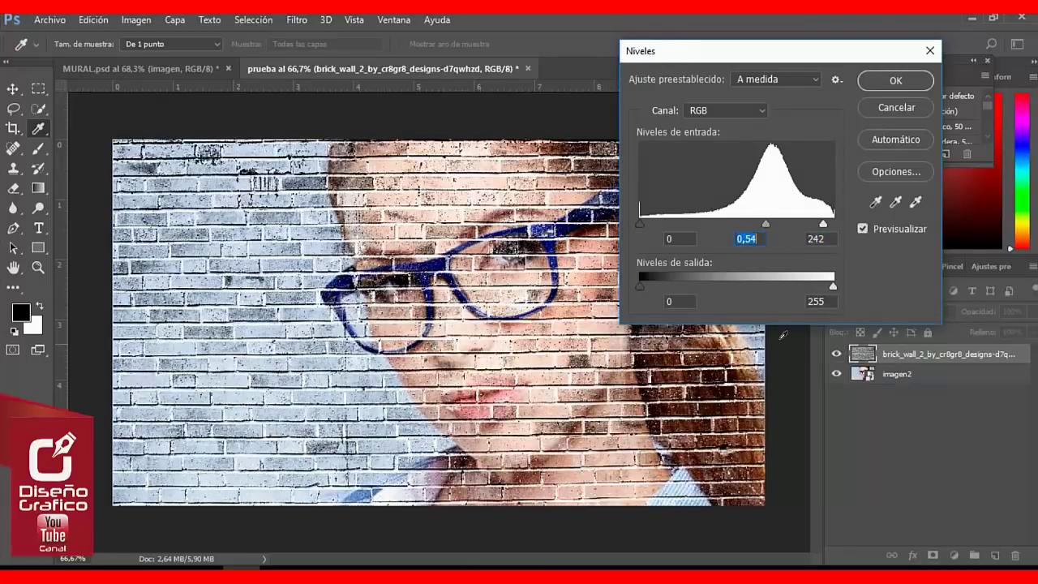
click(896, 78)
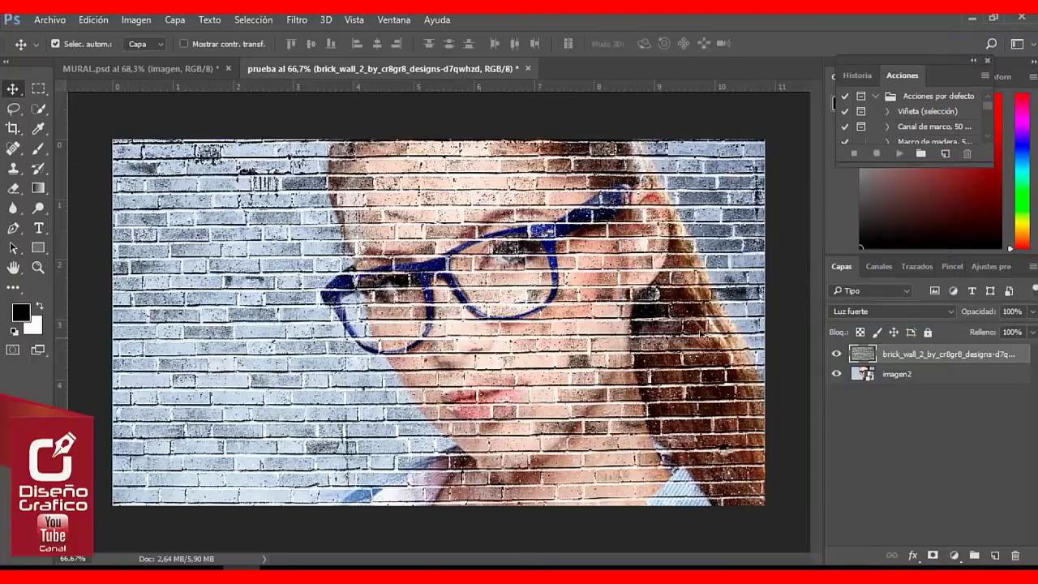
Duplicate imagen2, rename the copy 'croquis' and move it above the brick wall layer.
click(987, 61)
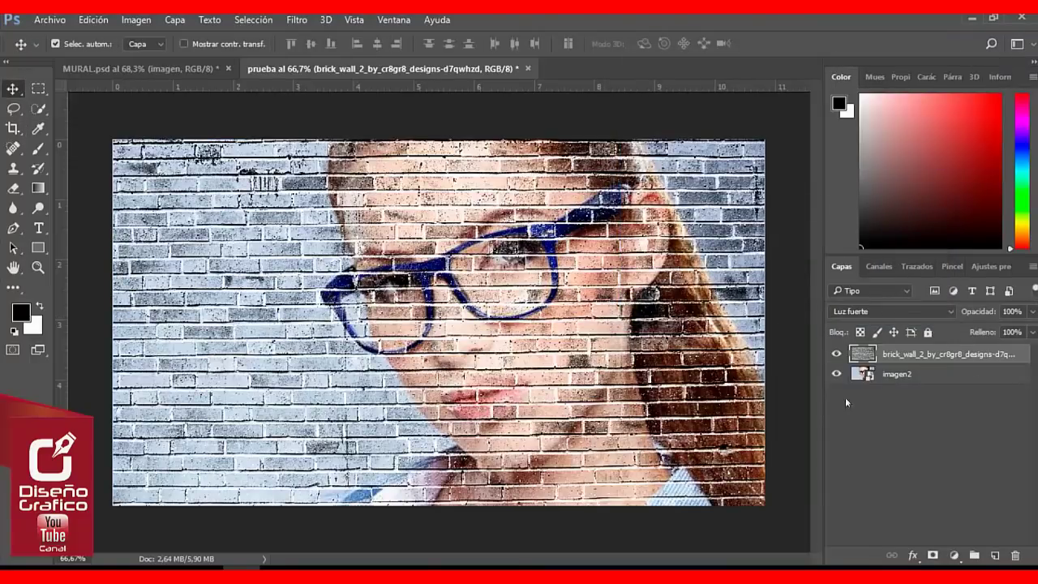
click(915, 375)
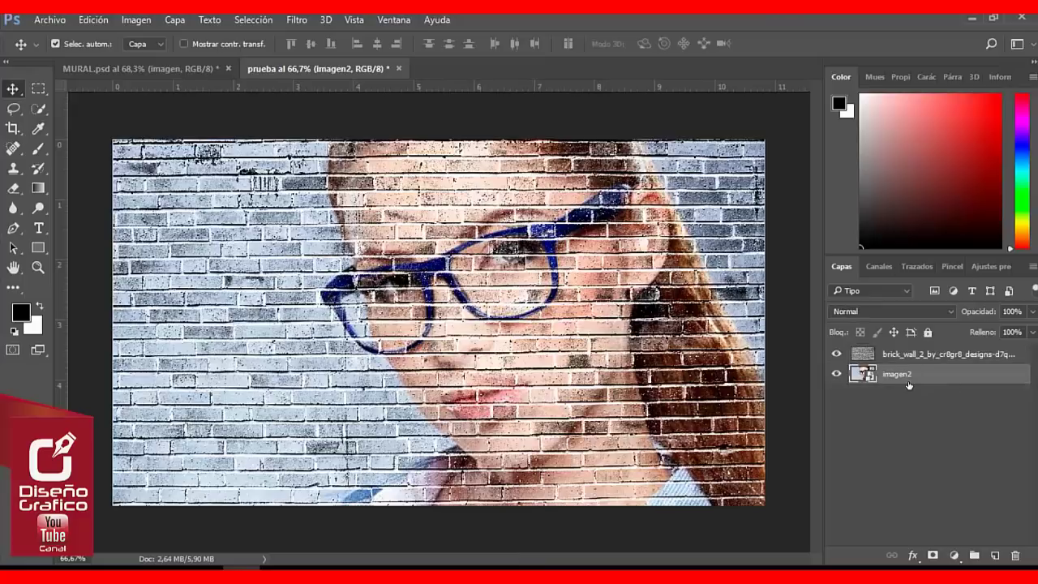
key(ctrl)
key(ctrl+j)
double_click(906, 374)
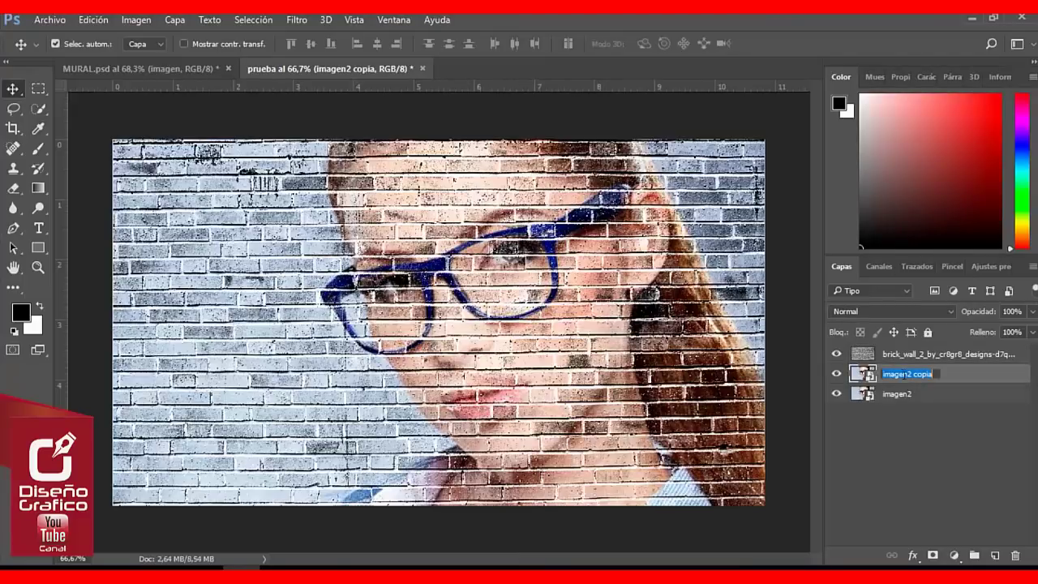
text(croquis)
click(944, 429)
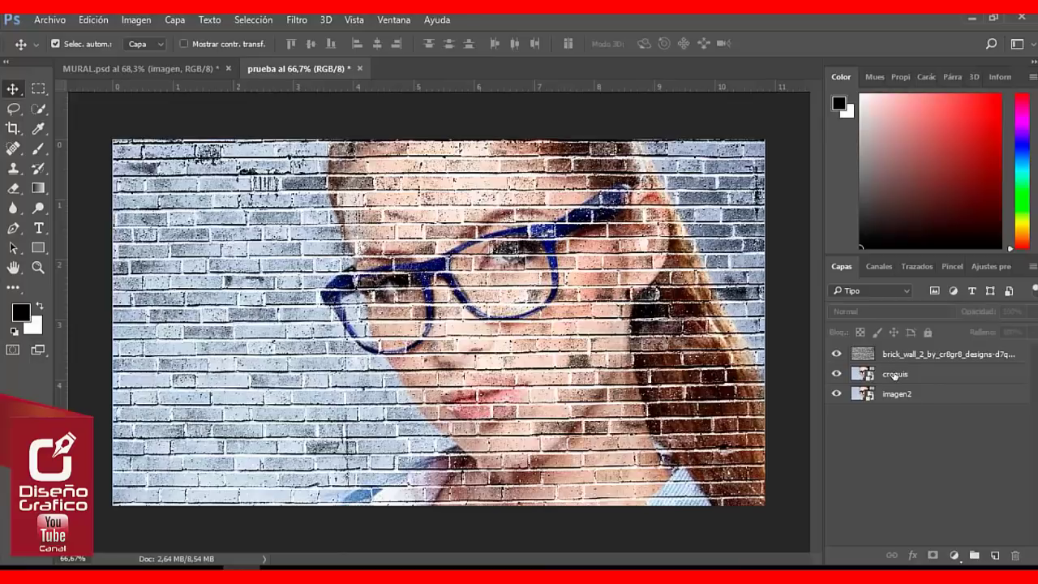
drag(894, 374, 895, 339)
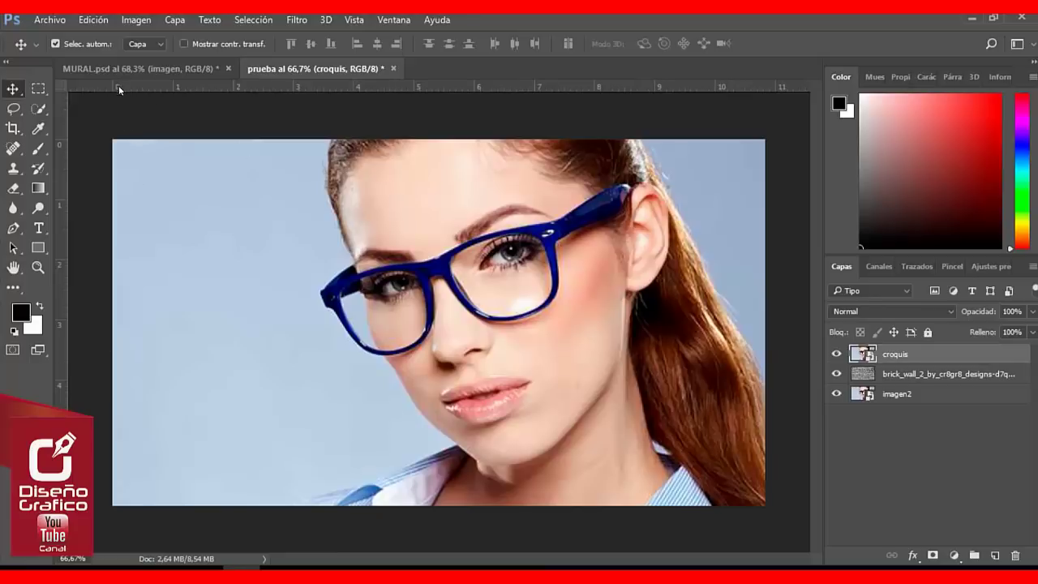
click(95, 20)
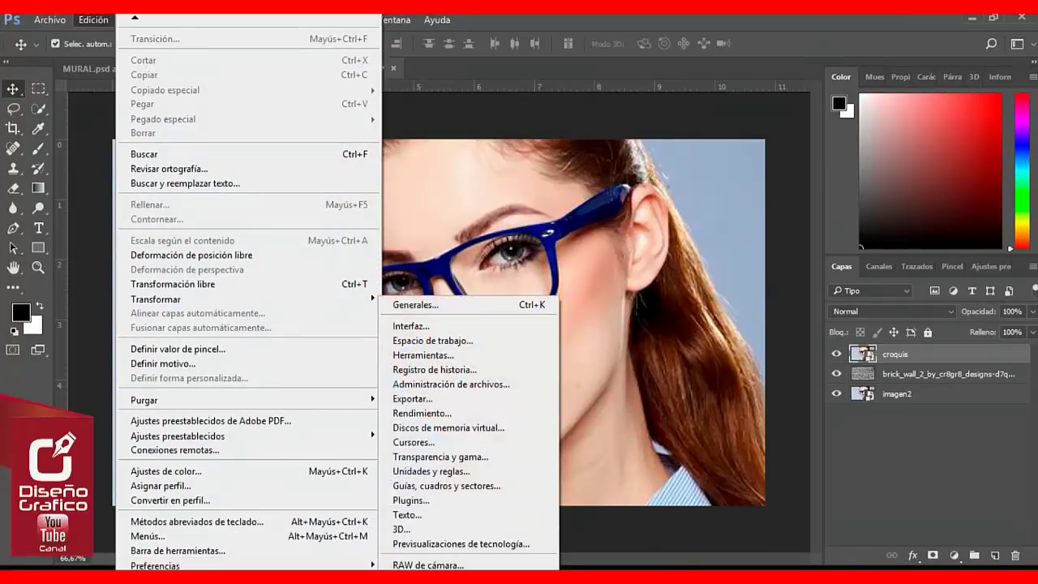
mouse_move(156, 565)
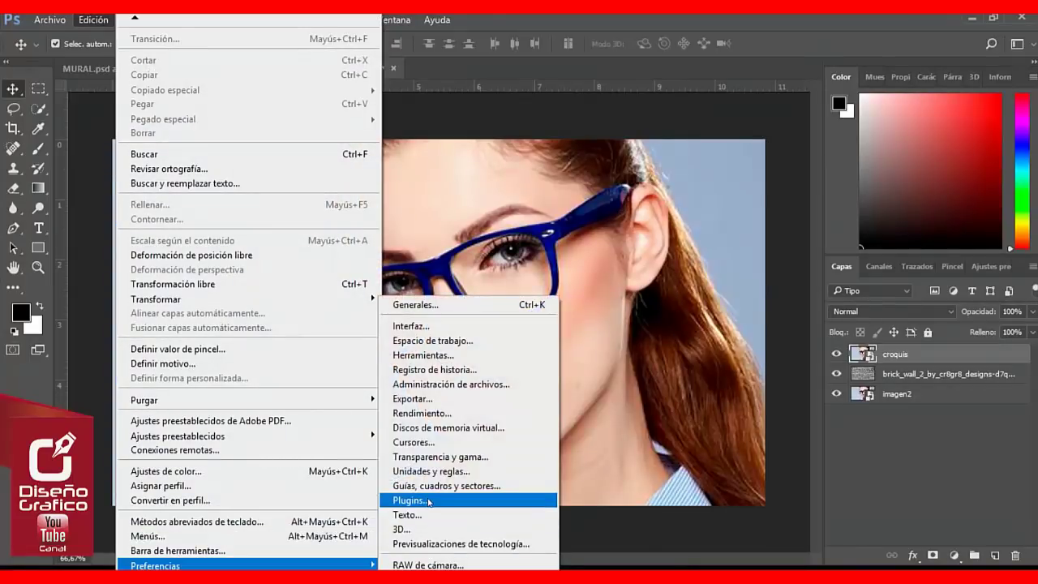
click(430, 502)
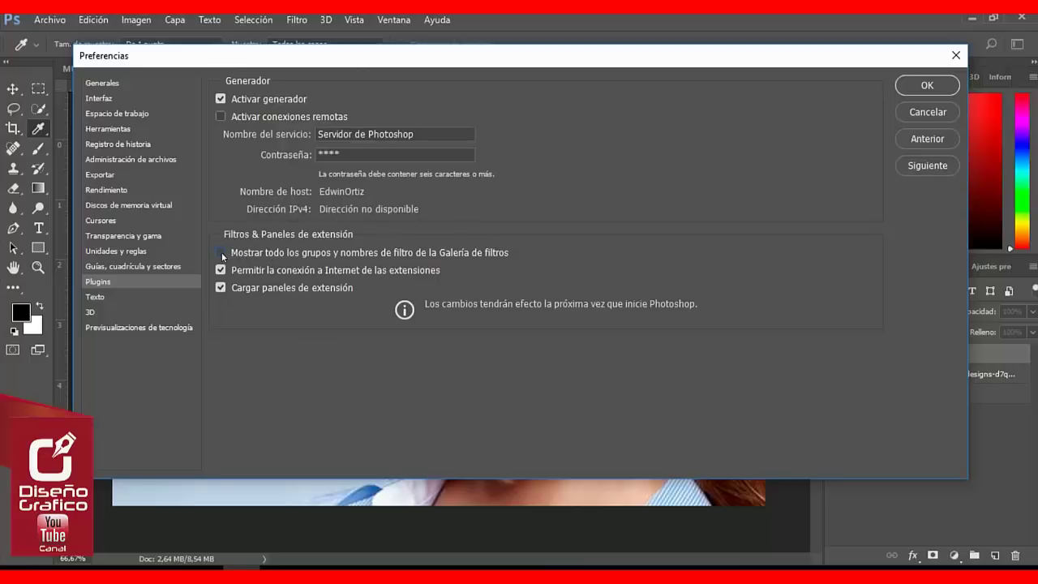
click(929, 83)
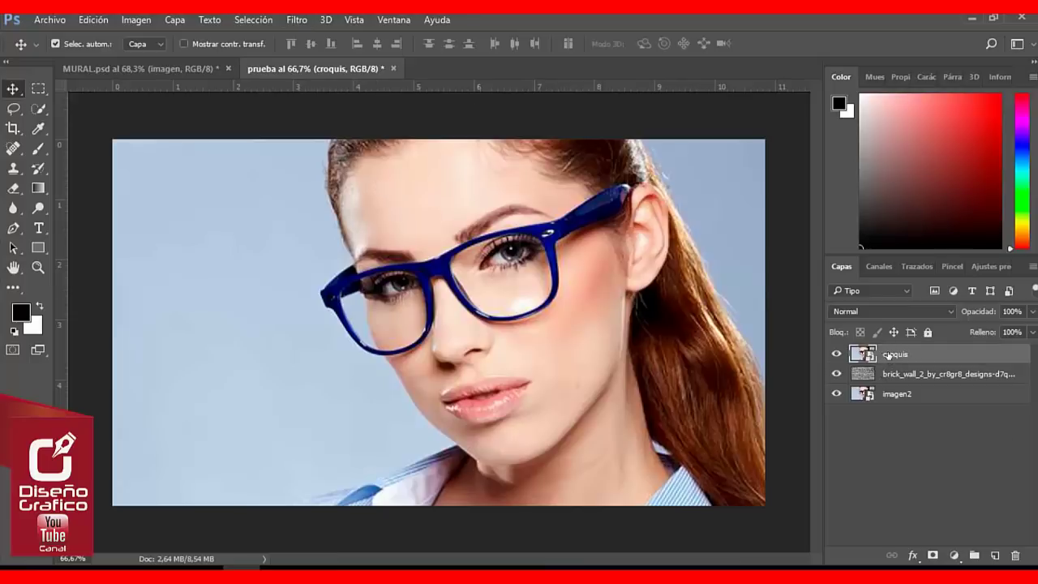
Apply Máscara de enfoque to croquis with Cantidad 71%, Radio 95 px, Umbral 0.
click(297, 20)
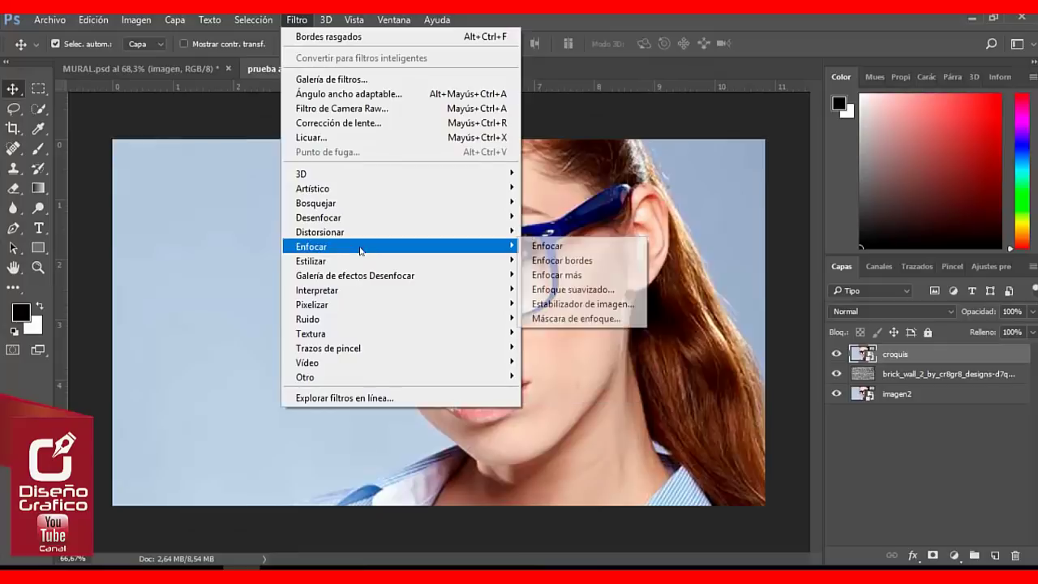
mouse_move(341, 246)
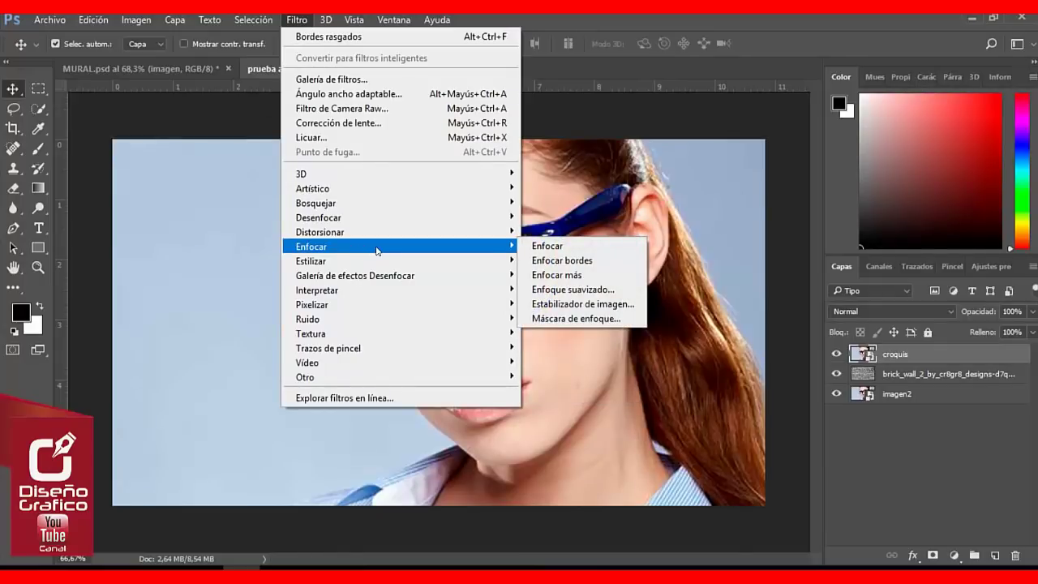
click(584, 319)
mouse_move(771, 92)
mouse_down()
mouse_move(691, 92)
mouse_move(817, 71)
mouse_up()
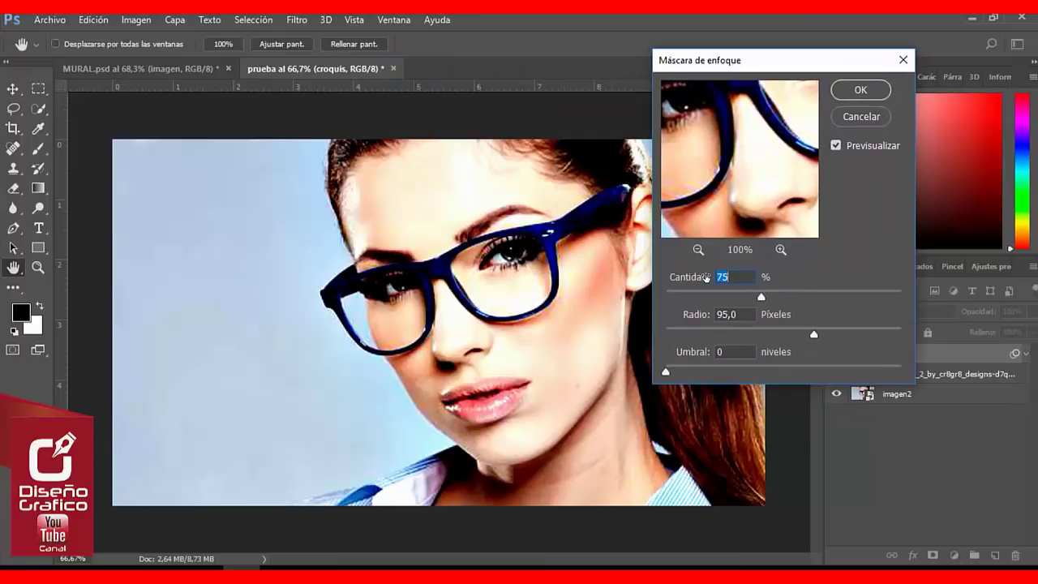
click(739, 274)
key(BackSpace)
text(1)
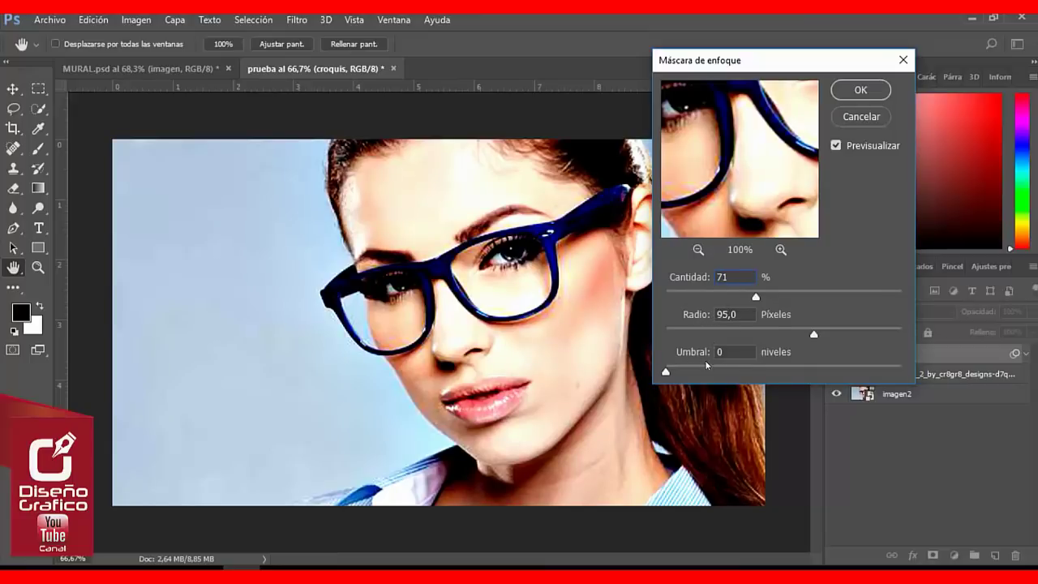
click(862, 90)
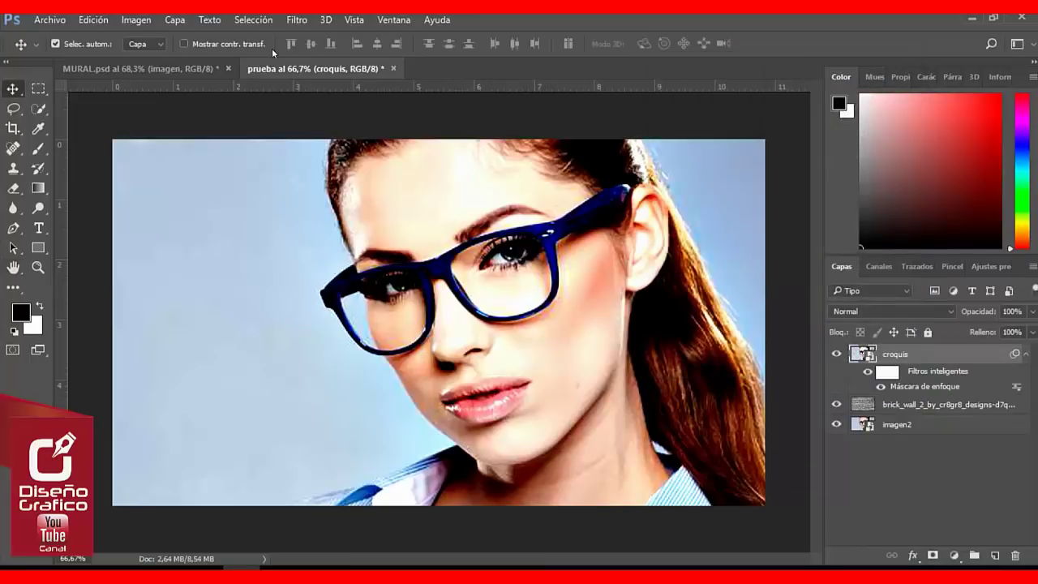
Apply a Pincel seco smart filter to croquis with brush size 8, detail 10, texture 1.
click(296, 19)
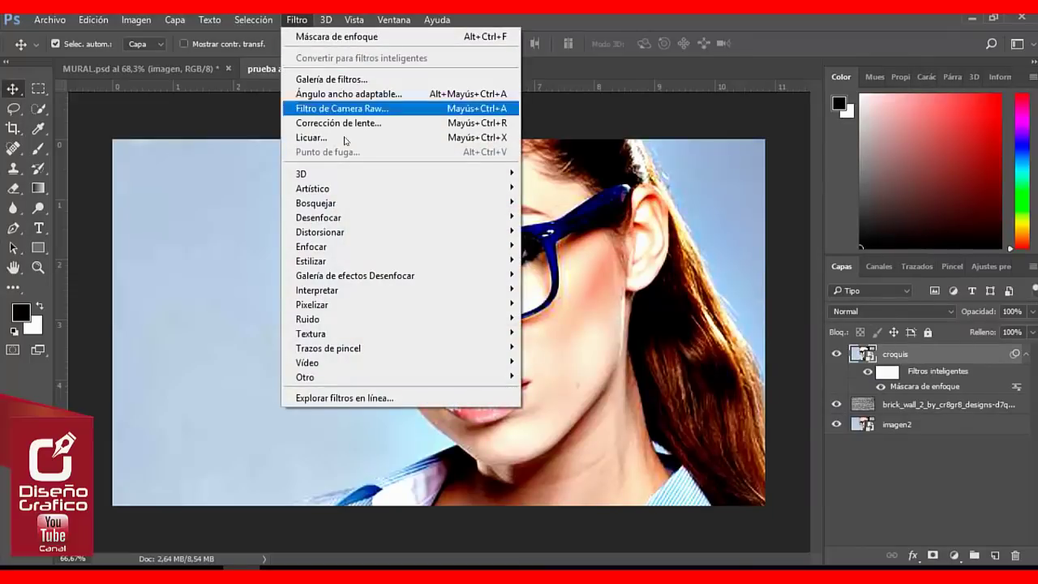
mouse_move(398, 188)
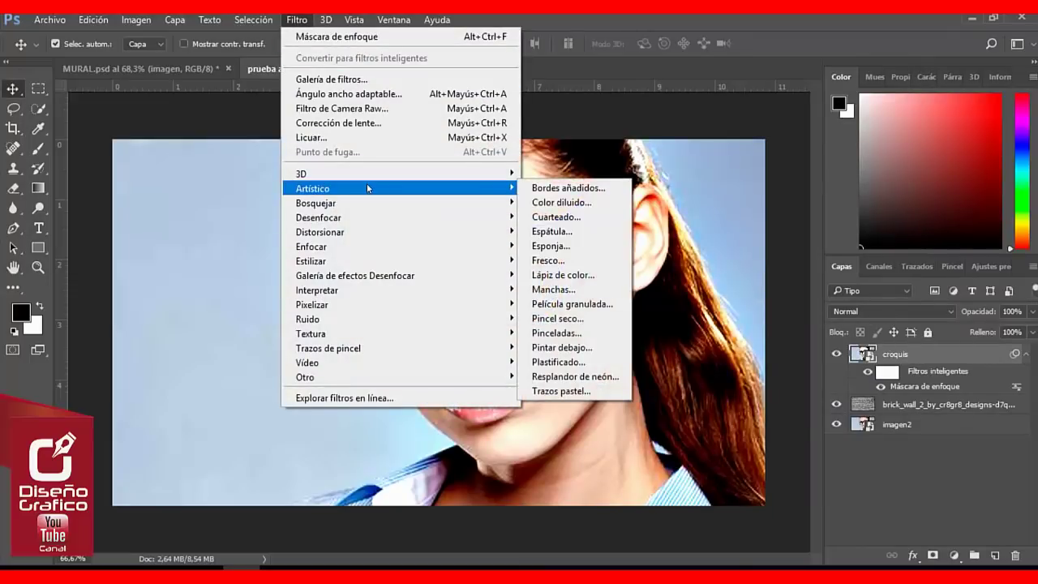
click(582, 319)
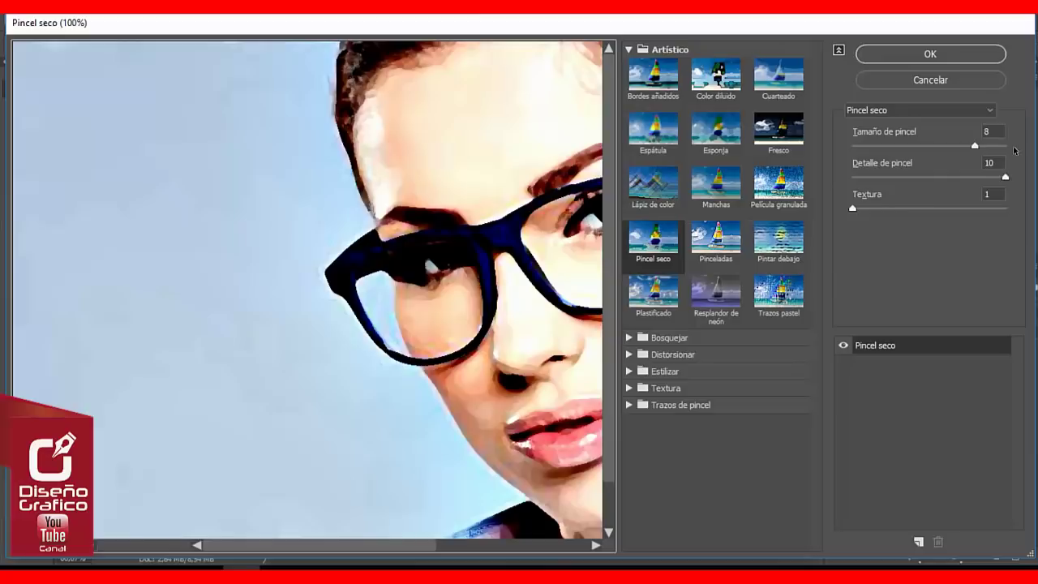
drag(347, 543, 401, 542)
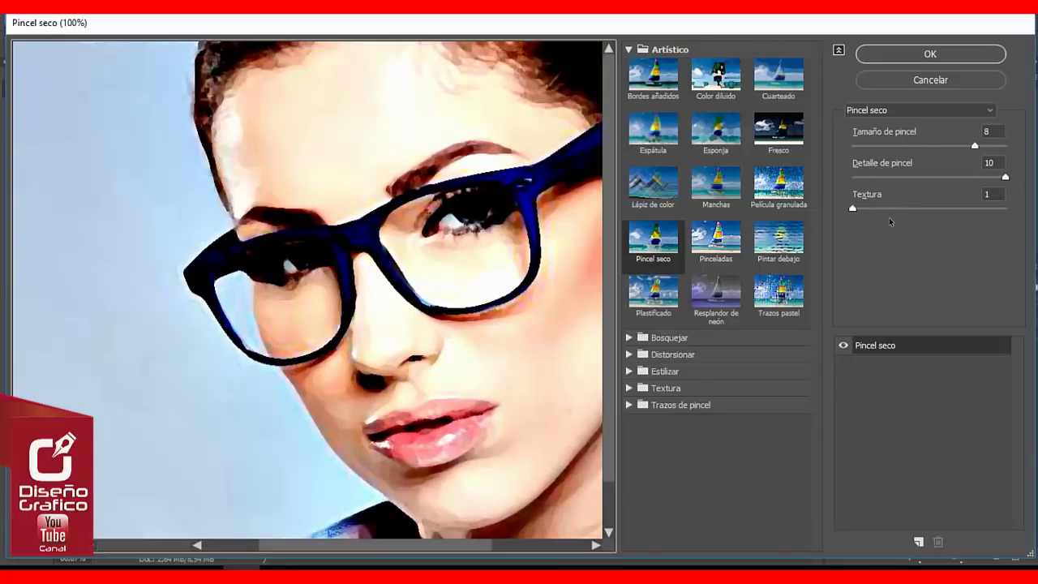
click(930, 54)
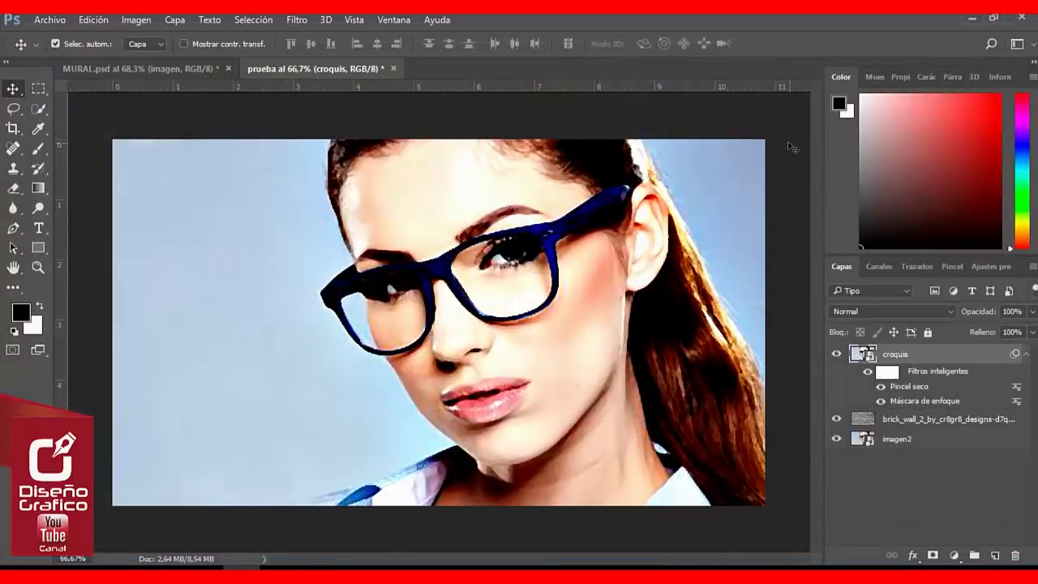
Apply a Lápiz de color smart filter to the croquis layer.
click(304, 22)
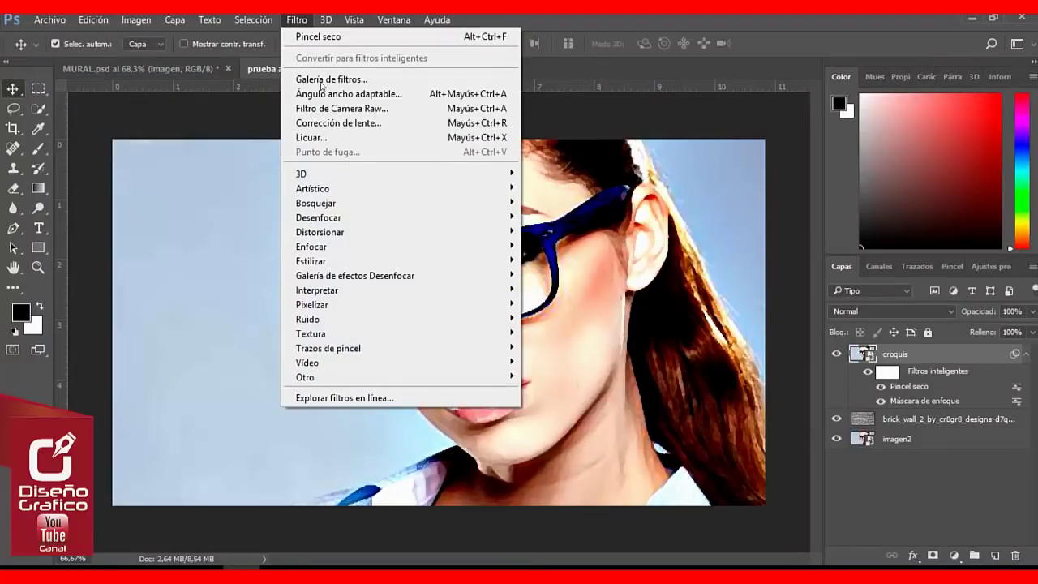
mouse_move(341, 188)
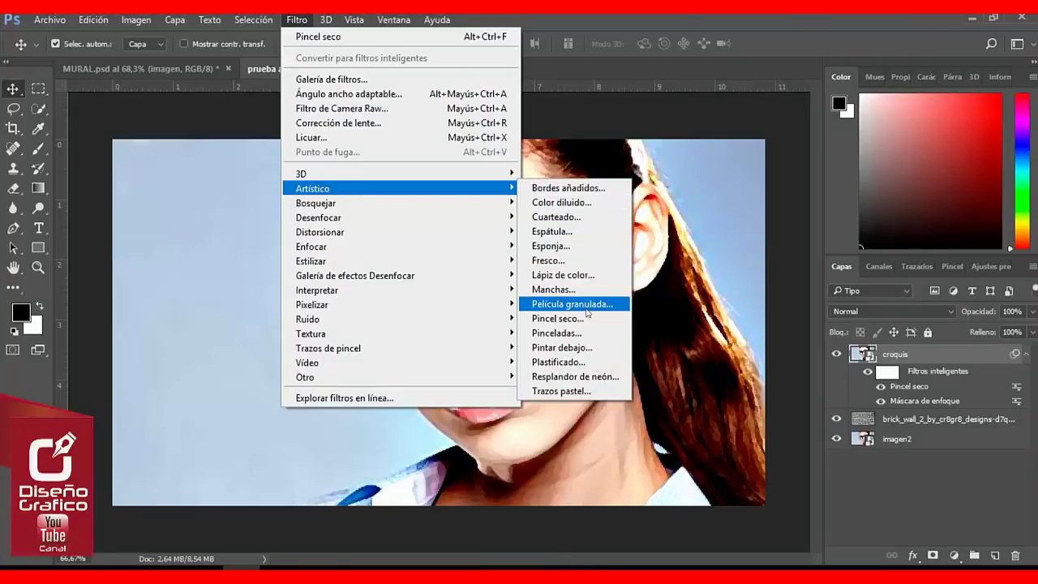
click(570, 276)
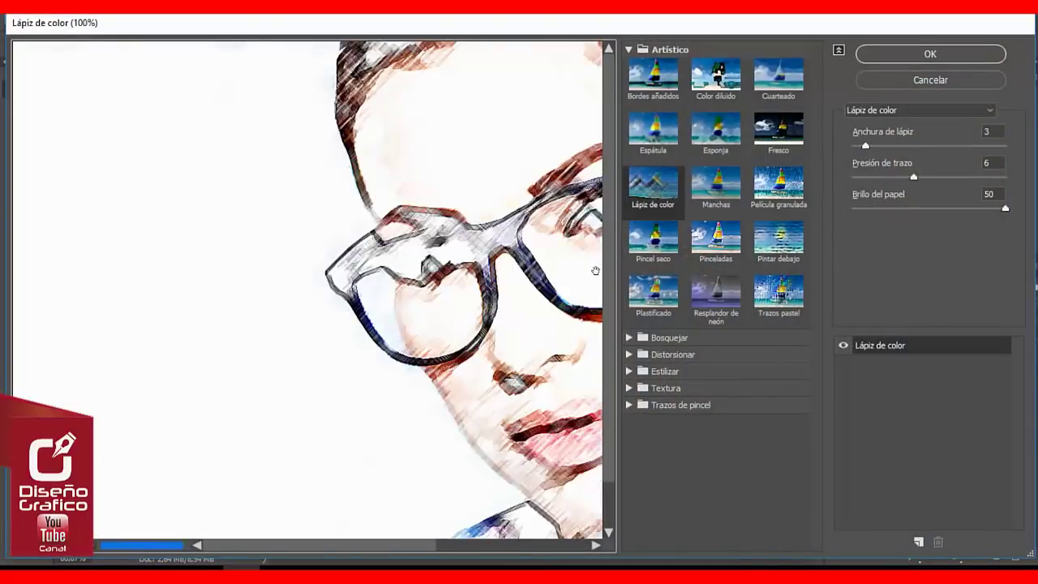
drag(387, 545, 477, 545)
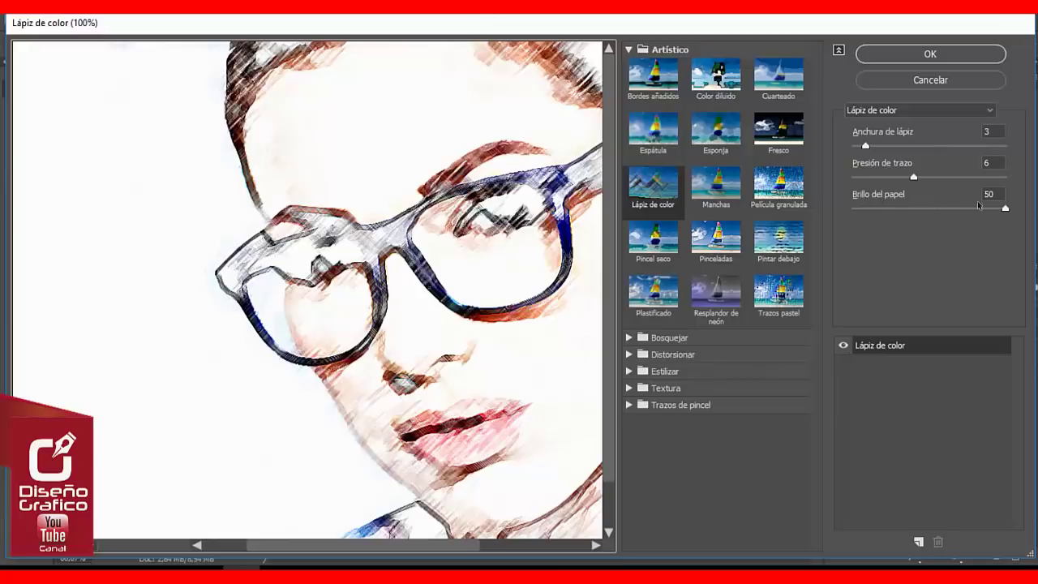
click(946, 53)
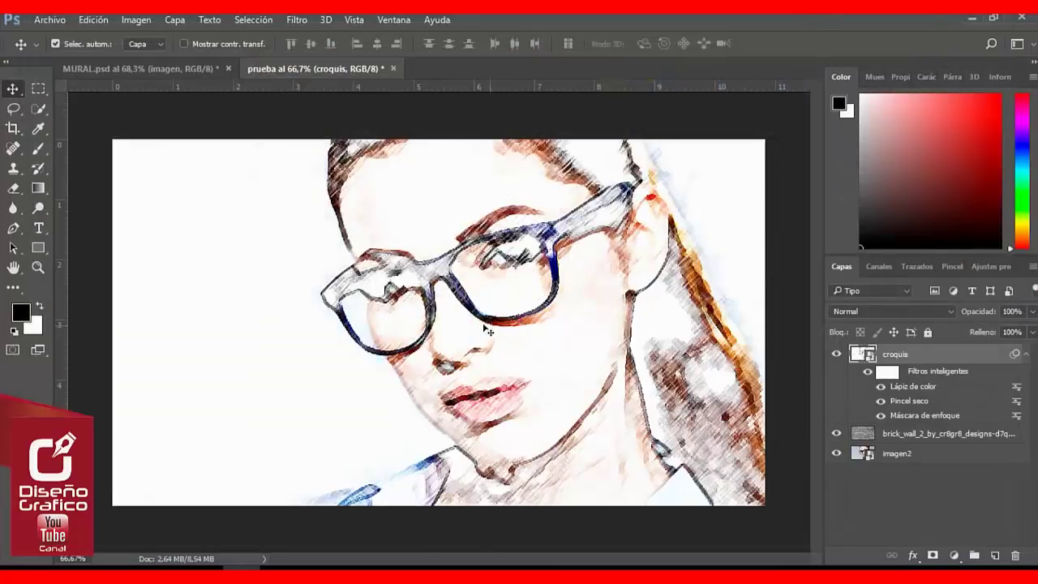
Set croquis to Subexponer color blending and collapse its smart filter list.
click(949, 311)
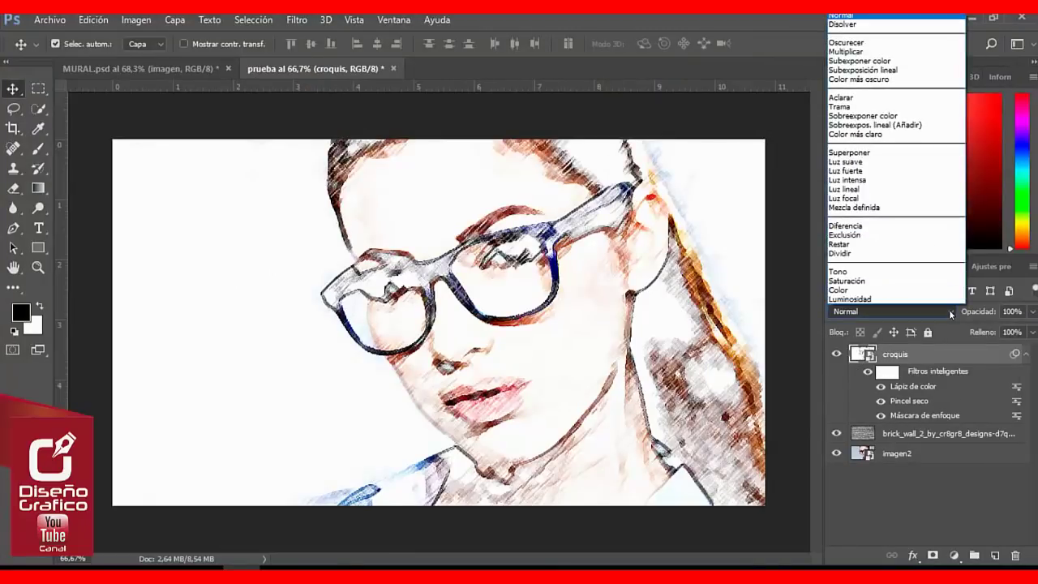
click(910, 61)
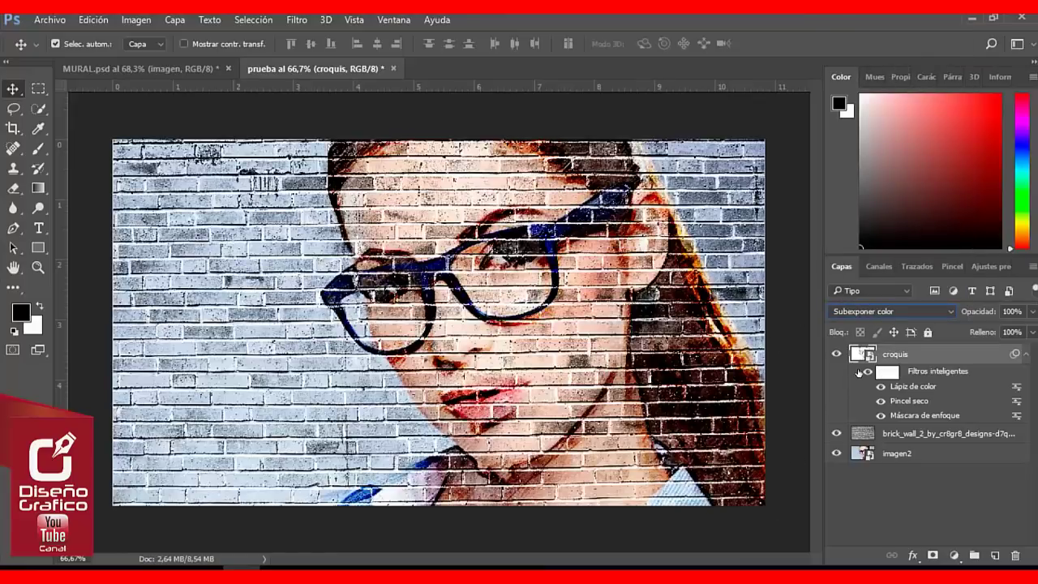
click(1026, 355)
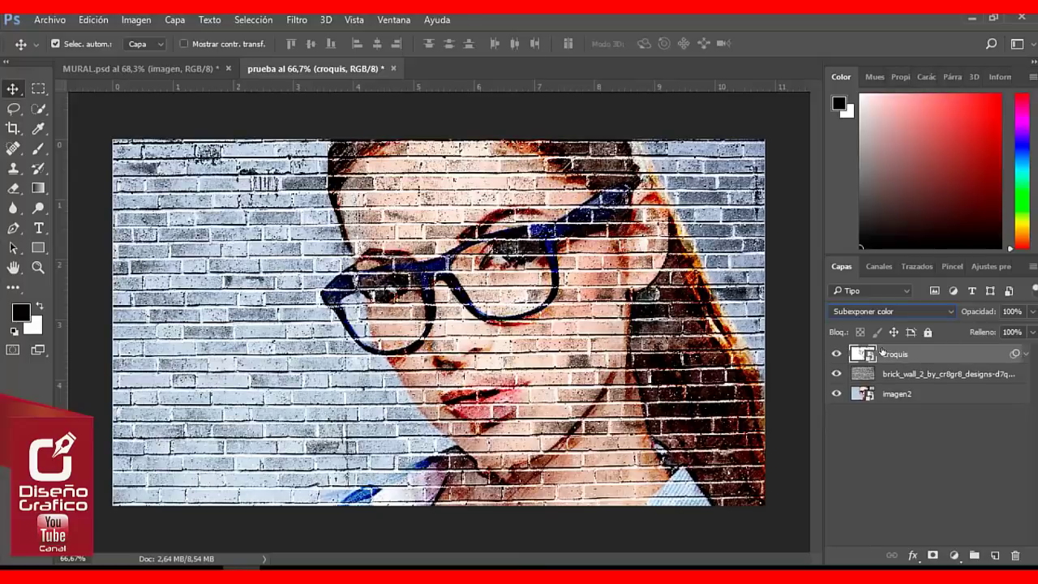
Duplicate imagen2, rename the copy 'plastico', and move it above croquis to the top.
click(867, 397)
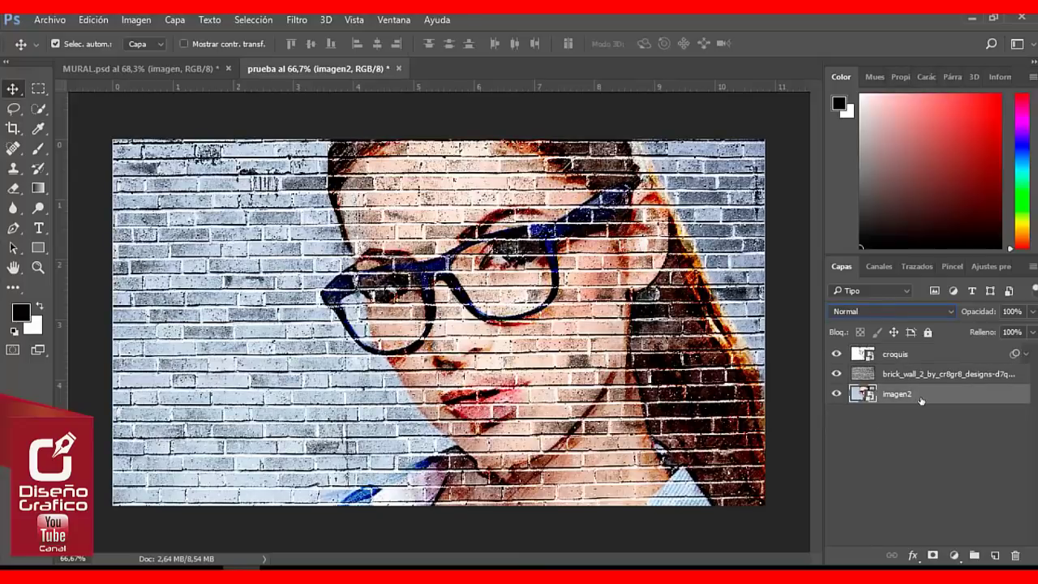
key(ctrl+j)
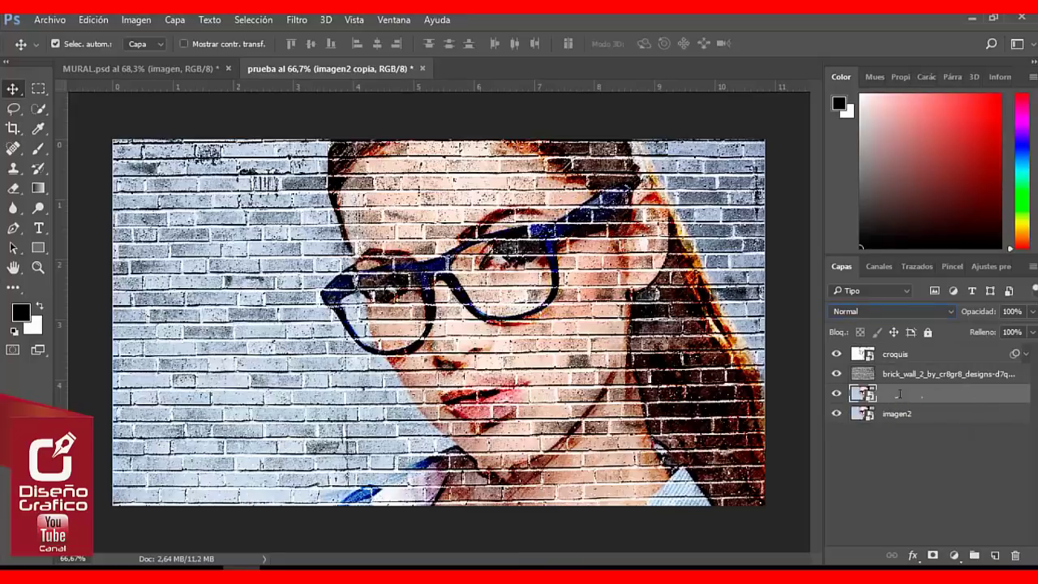
double_click(900, 396)
text(plas)
text(tico)
key(Return)
drag(905, 394, 907, 346)
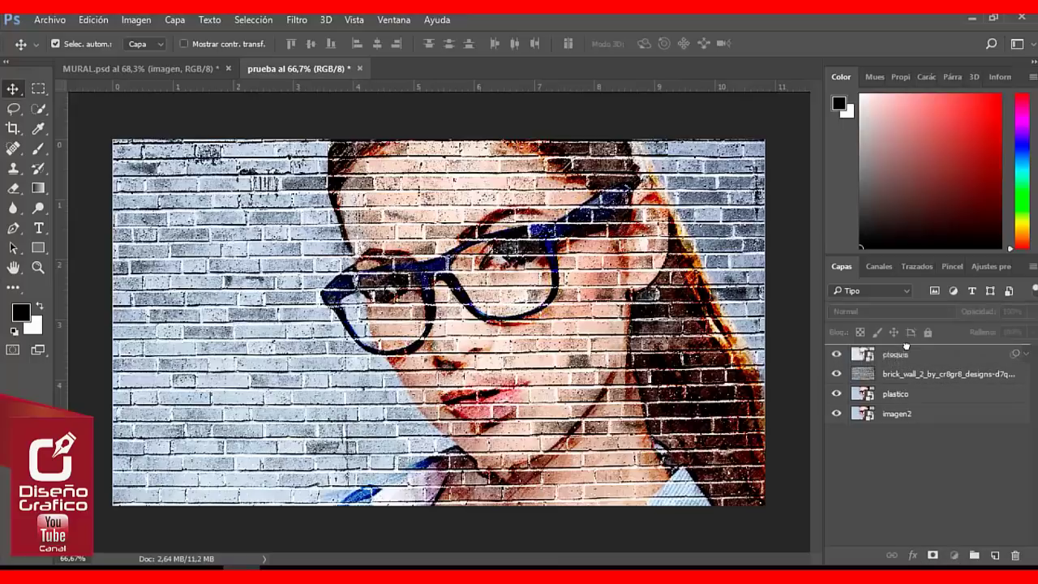
drag(906, 347, 897, 352)
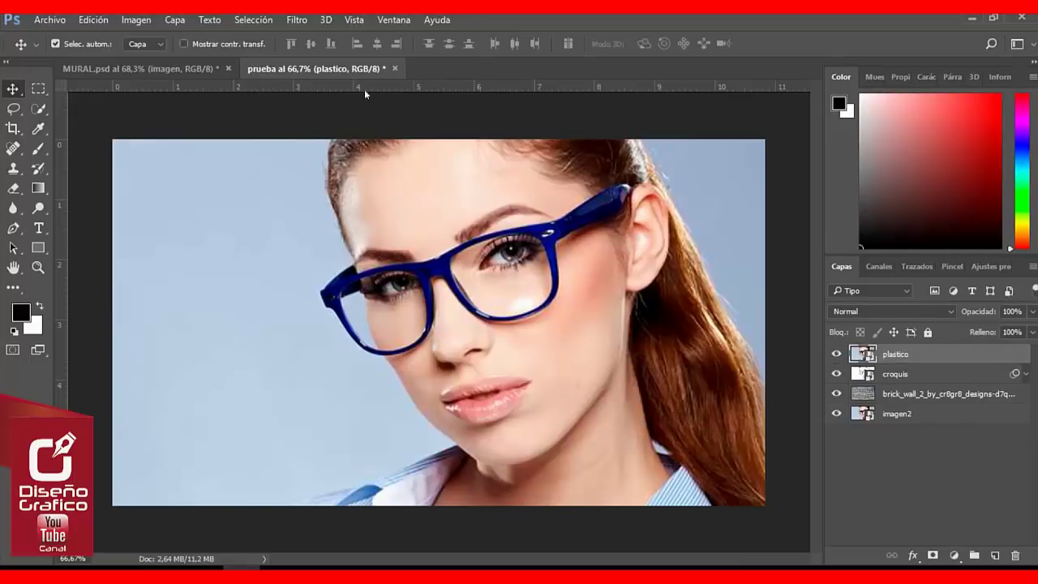
Add a Plastificado smart filter to plastico and set its blend mode to Luz suave.
click(297, 22)
mouse_move(357, 188)
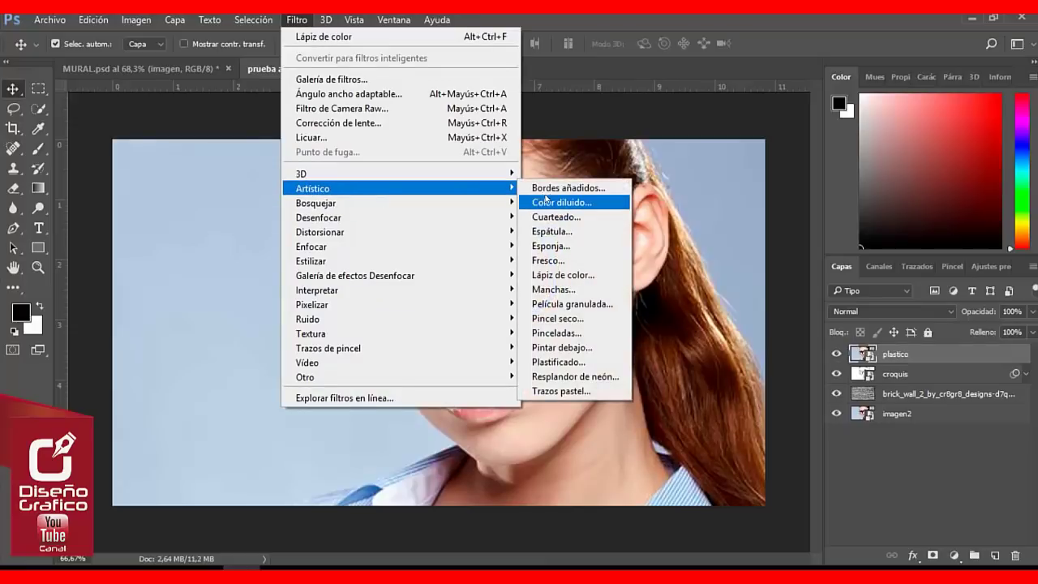
click(583, 366)
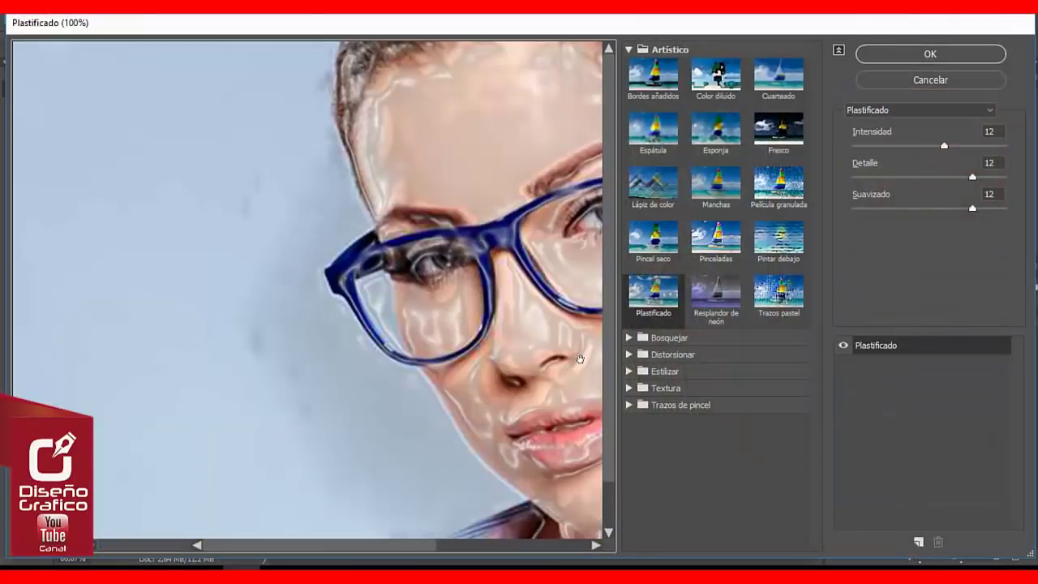
drag(291, 546, 351, 547)
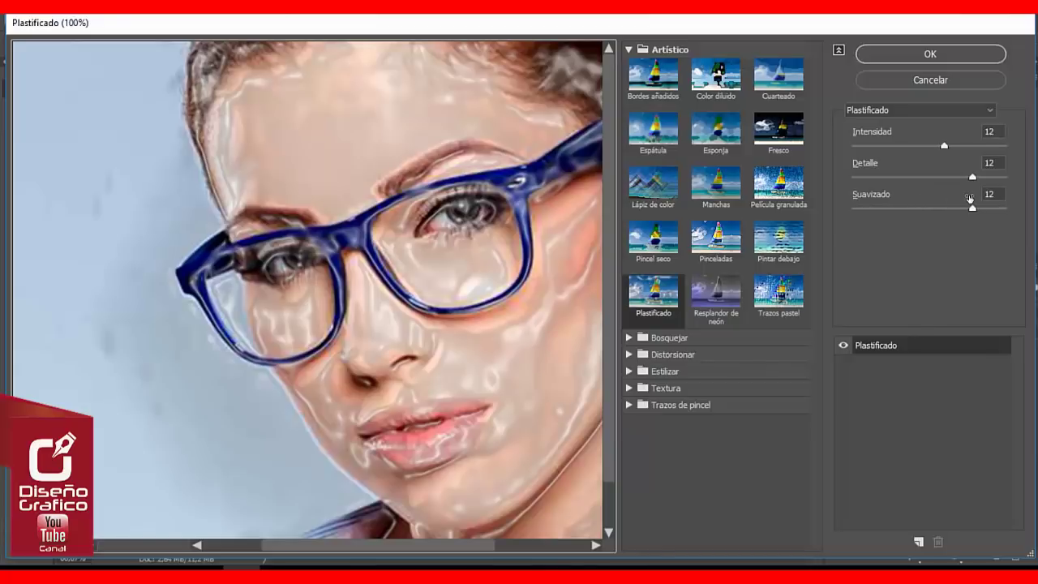
click(950, 54)
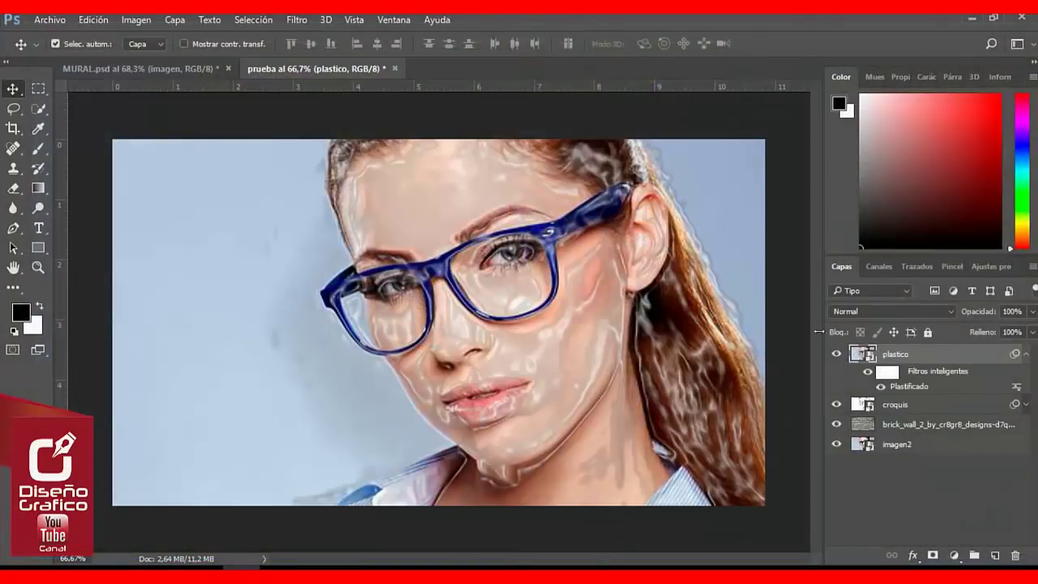
click(945, 309)
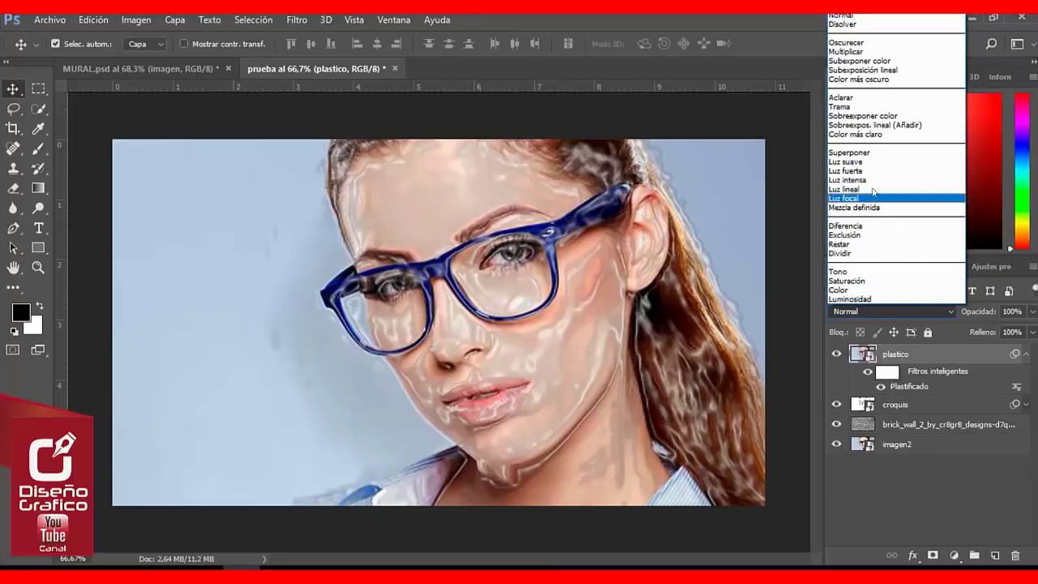
click(847, 162)
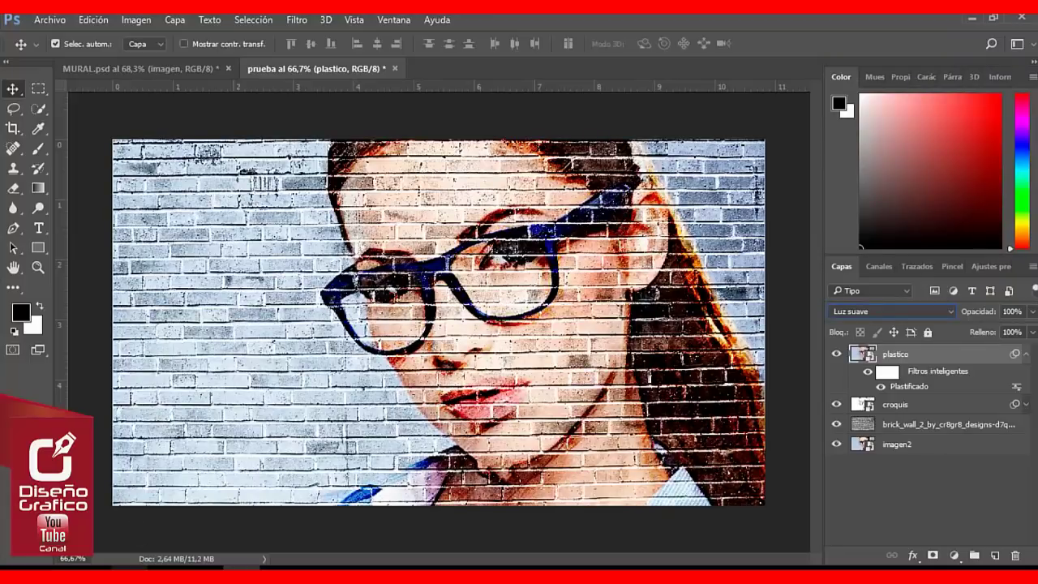
Drag graffiti-wall-texture-free-1 from the muro grafiti folder over to Photoshop.
click(150, 511)
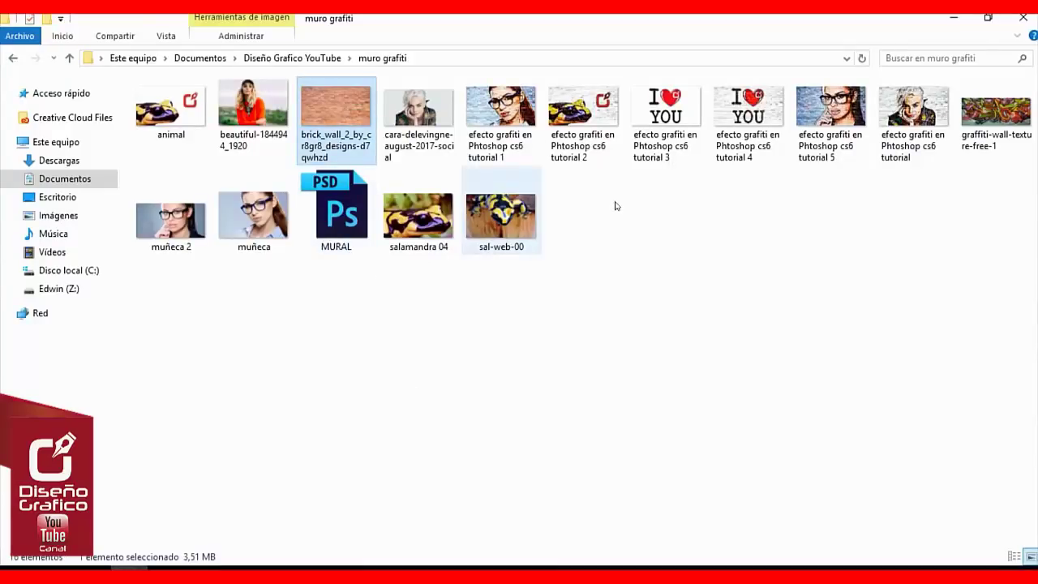
drag(996, 110, 630, 307)
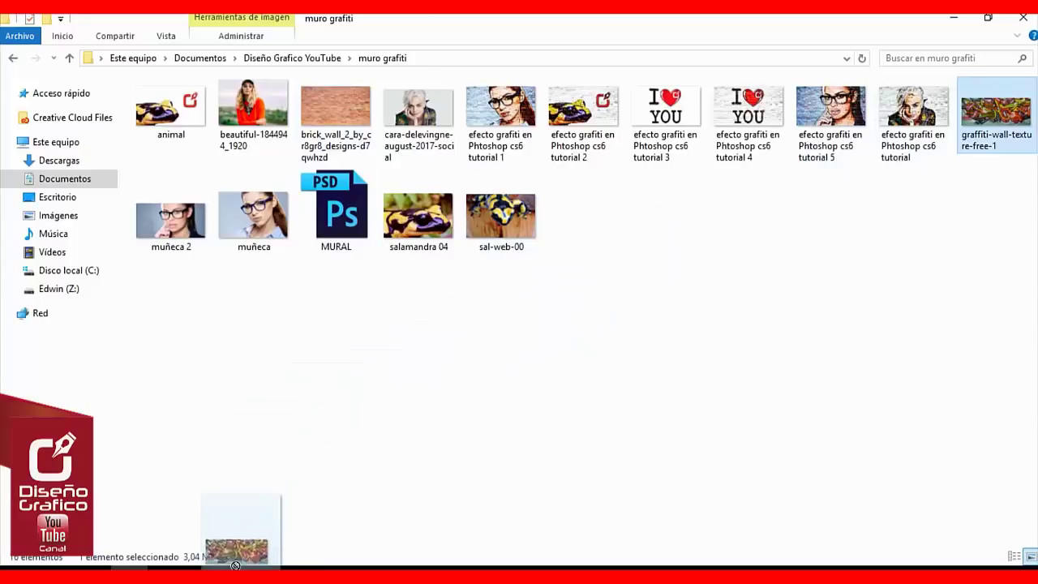
mouse_move(629, 307)
mouse_down()
mouse_move(235, 568)
mouse_move(393, 420)
mouse_up()
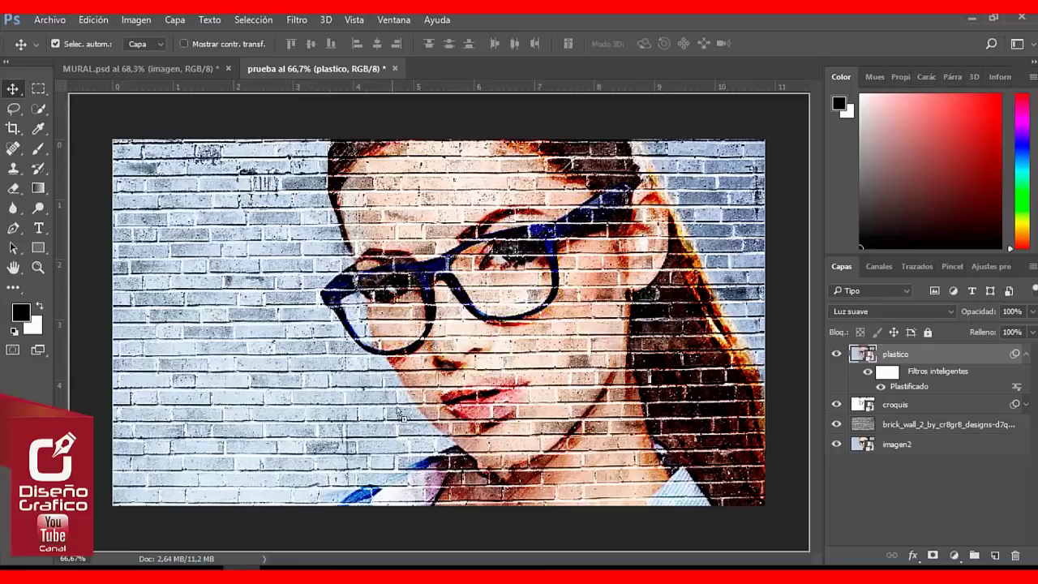
Place the graffiti texture scaled up to cover the canvas and clip it to plastico.
drag(393, 420, 414, 347)
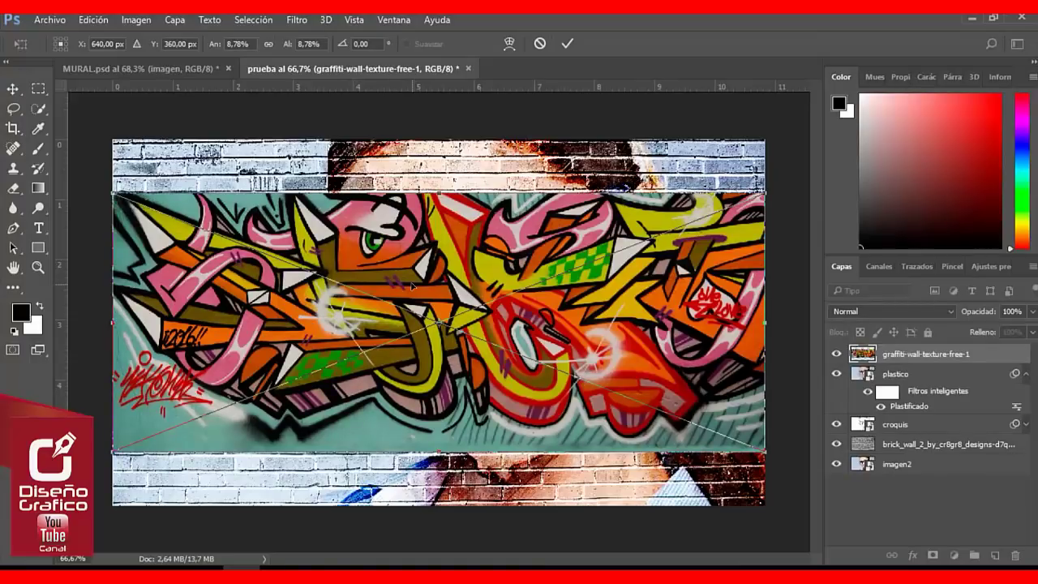
scroll(413, 285, down, 2)
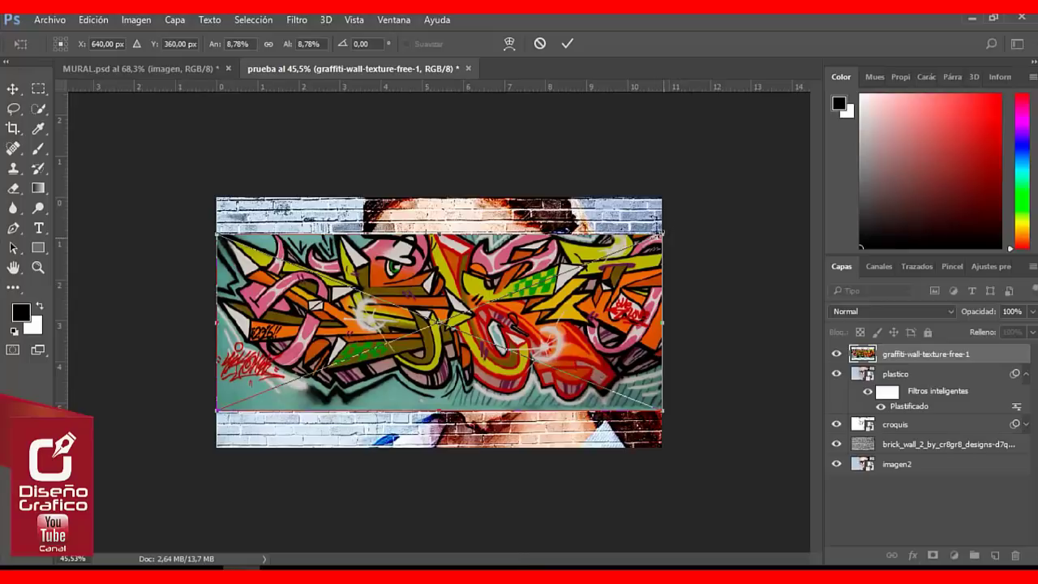
drag(661, 233, 756, 191)
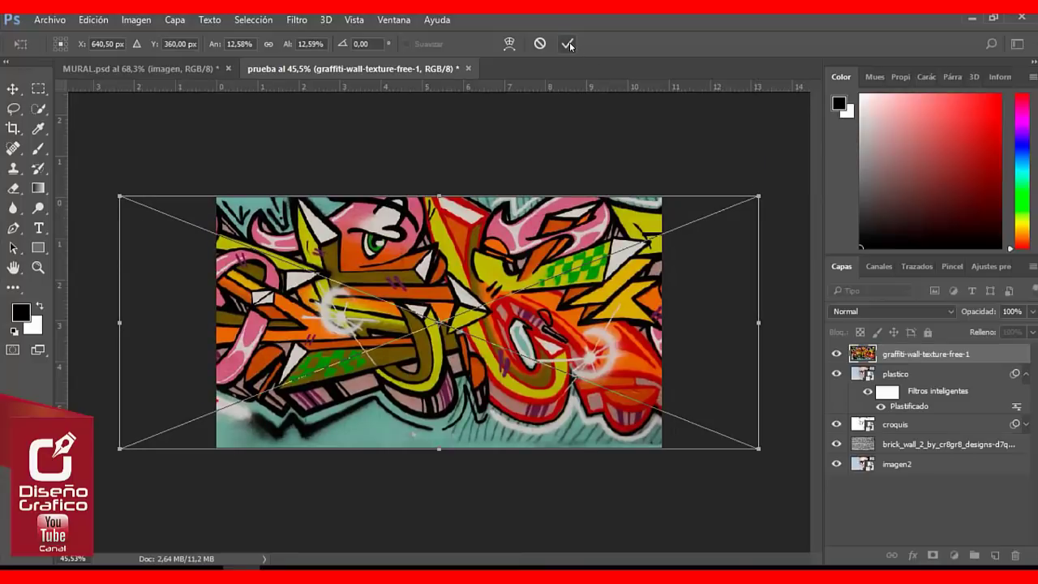
click(567, 44)
double_click(15, 271)
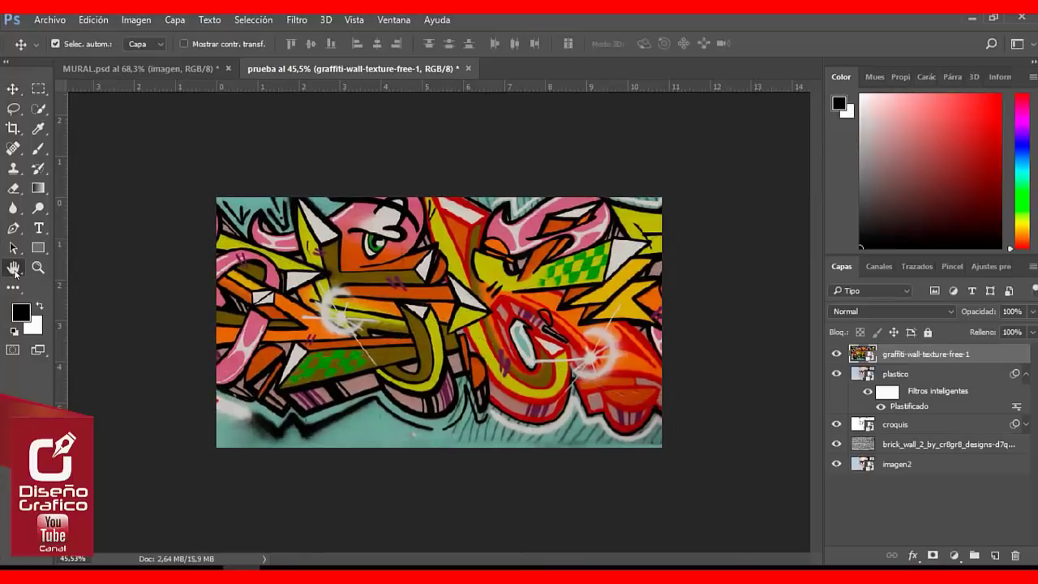
click(17, 89)
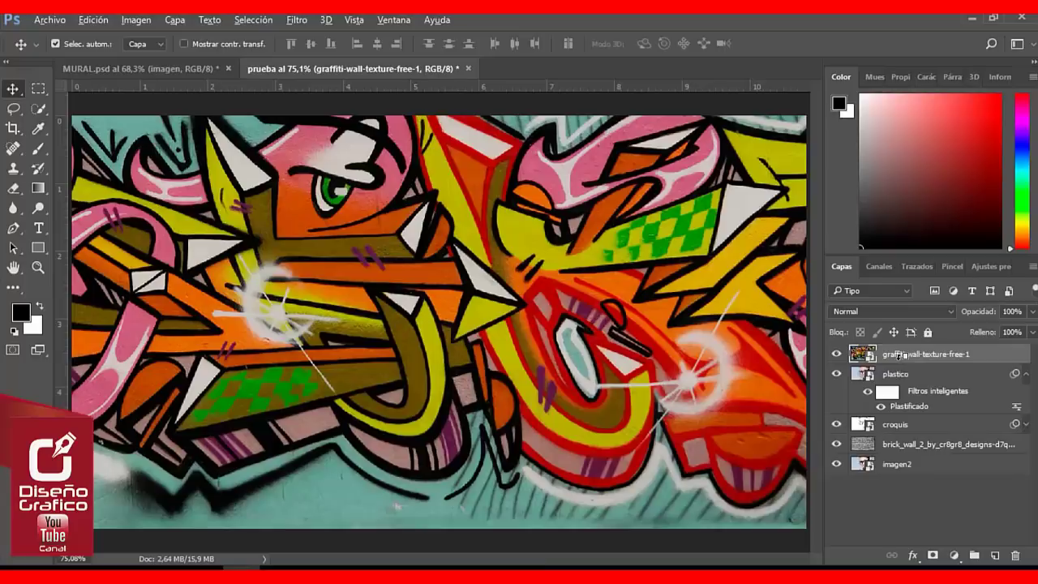
key(ctrl+alt+g)
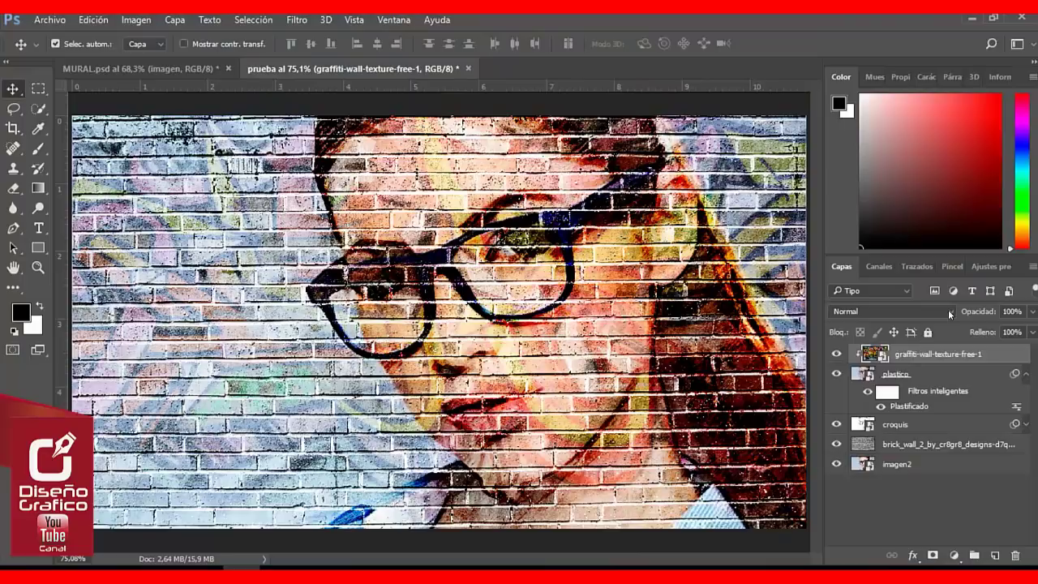
Set the graffiti texture layer to Superponer blending at 50% opacity.
click(951, 309)
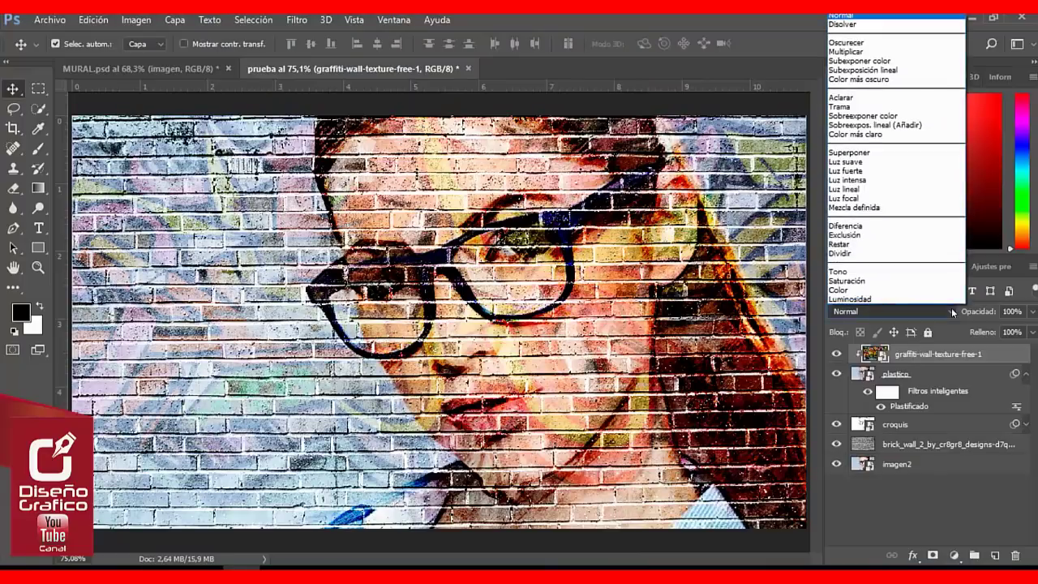
click(906, 155)
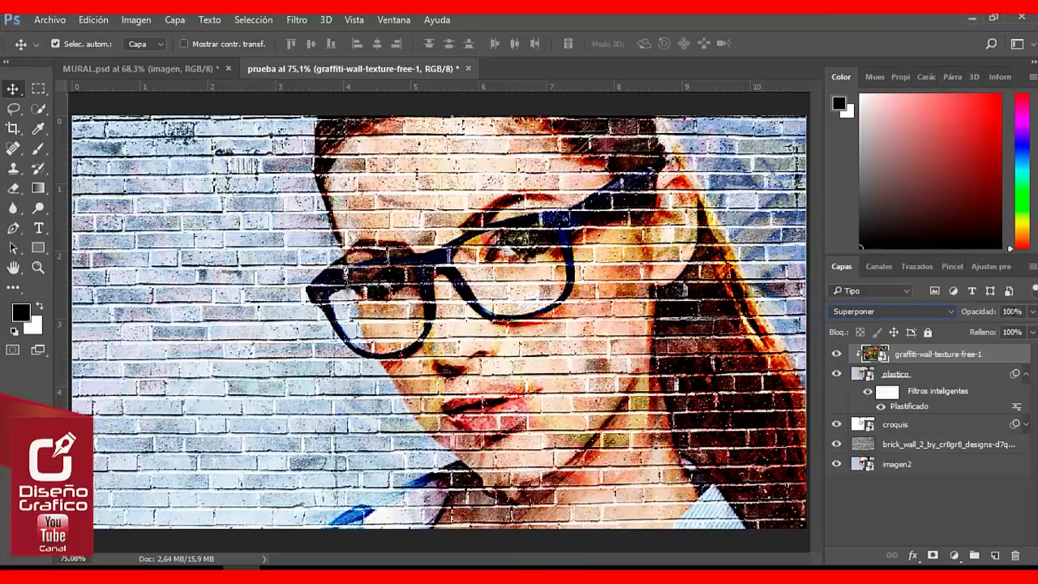
click(1014, 310)
text(50)
key(Return)
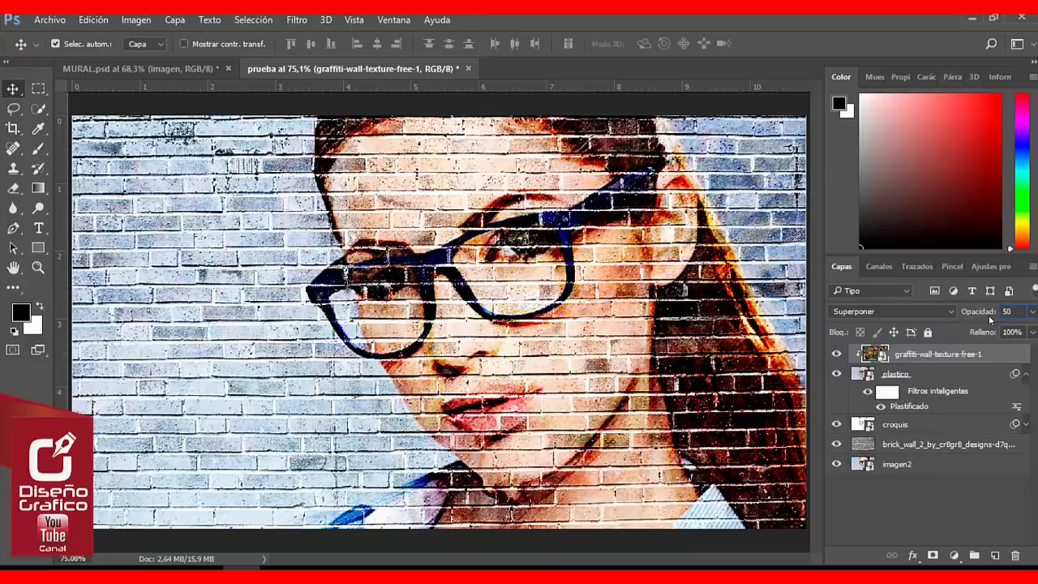
key(alt+F9)
click(987, 61)
Duplicate the graffiti layer, clip the copy, blend it in Aclarar, and collapse plastico's filters.
key(ctrl+j)
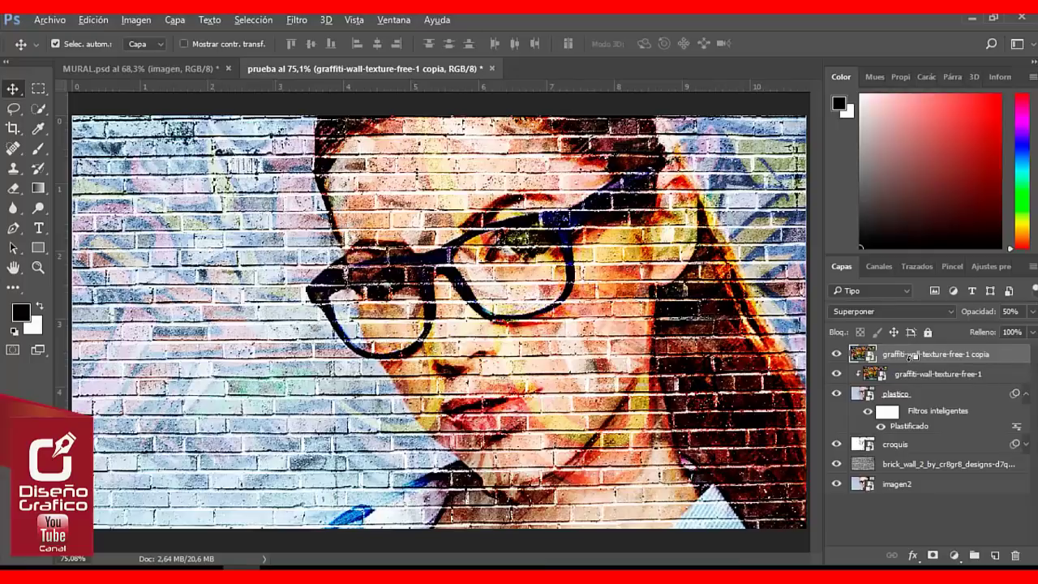
key(ctrl+alt+g)
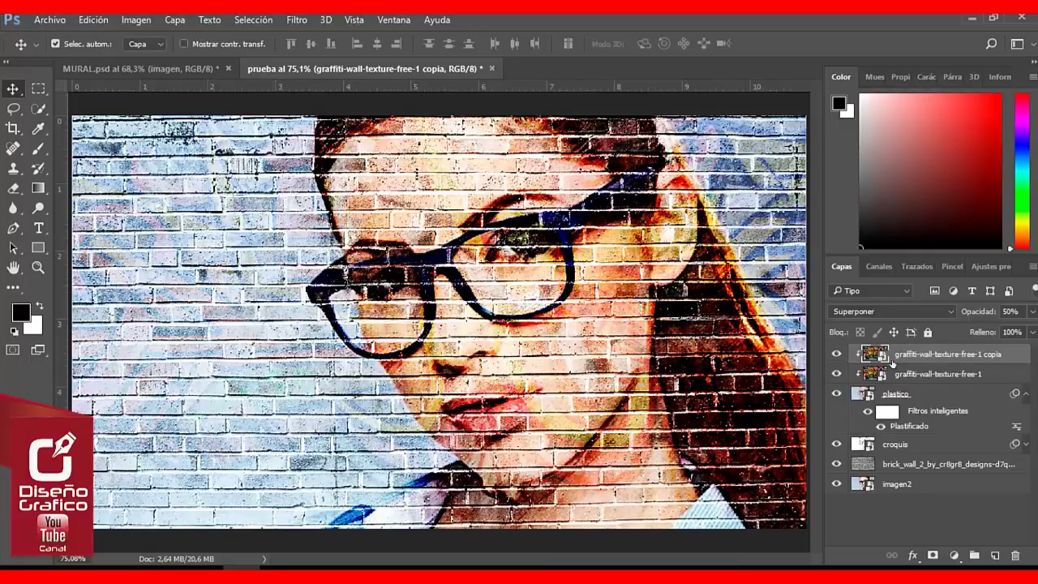
click(951, 312)
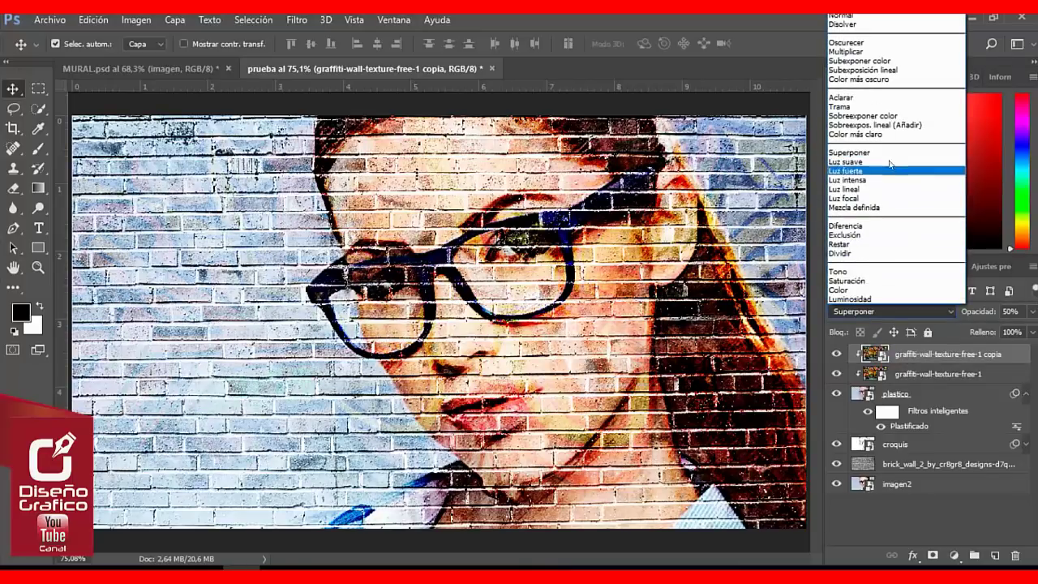
click(877, 98)
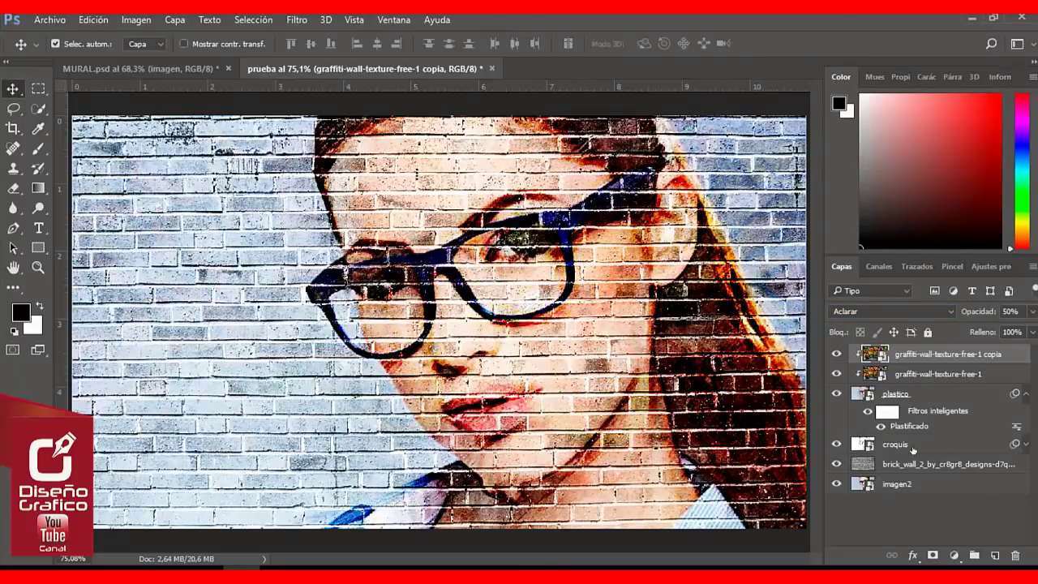
click(1027, 395)
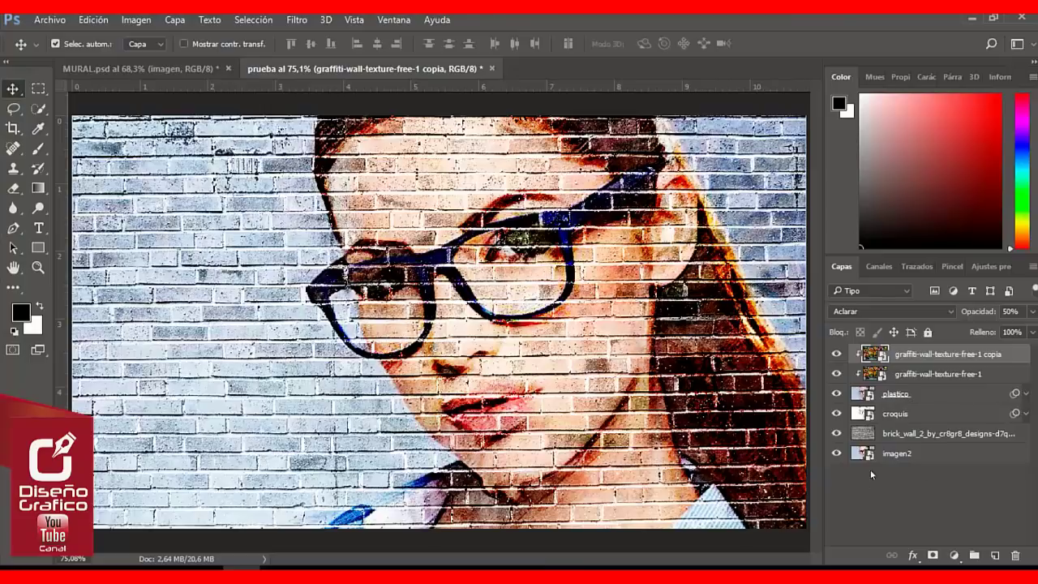
Duplicate imagen2, rename the copy 'contornos', and drag it to the top of the stack.
click(935, 453)
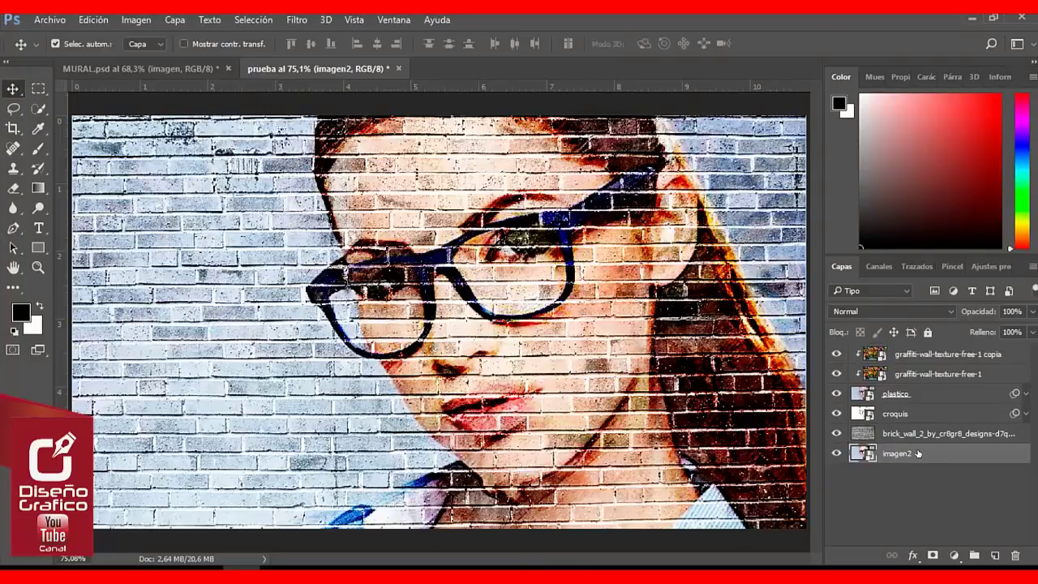
key(ctrl+j)
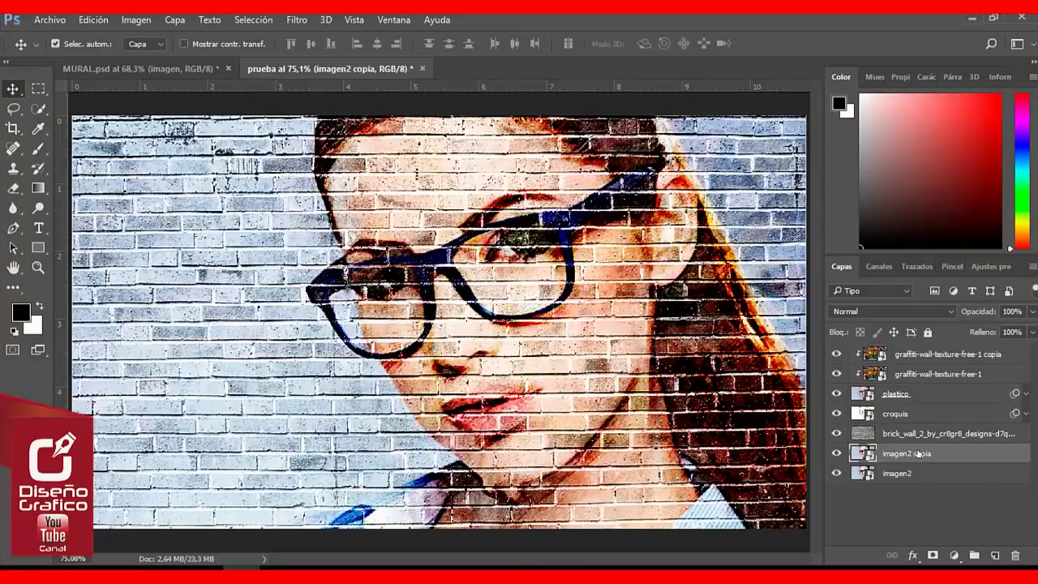
double_click(909, 453)
key(BackSpace)
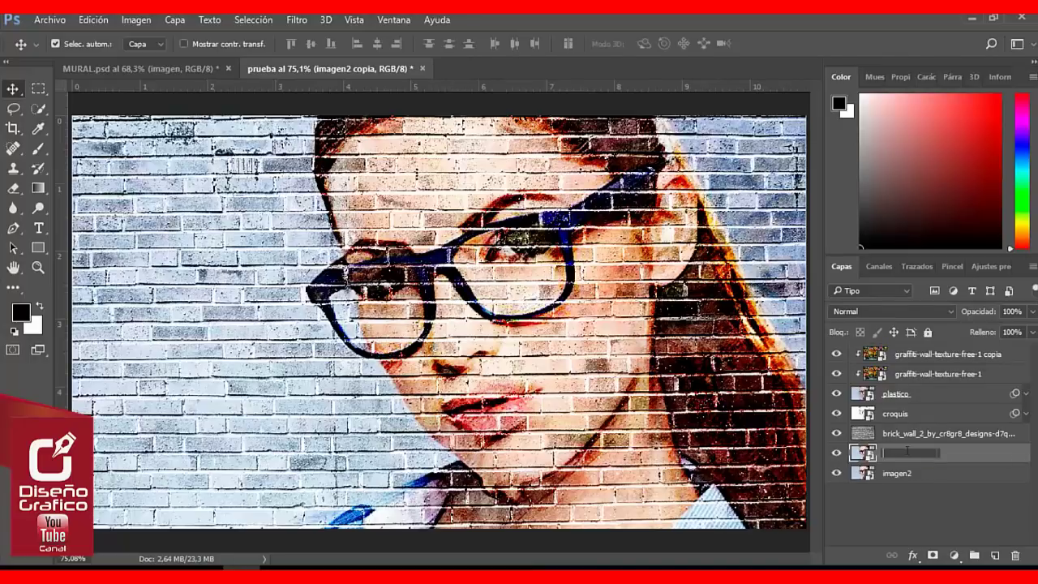
text(cont)
text(ornos)
key(Return)
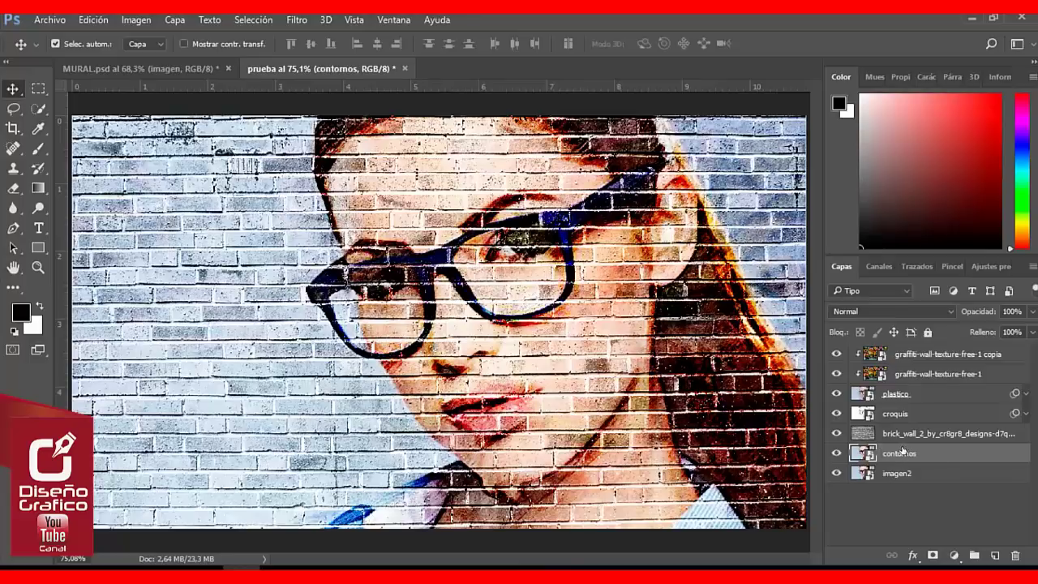
mouse_move(906, 455)
mouse_down()
mouse_move(906, 376)
mouse_move(890, 355)
mouse_up()
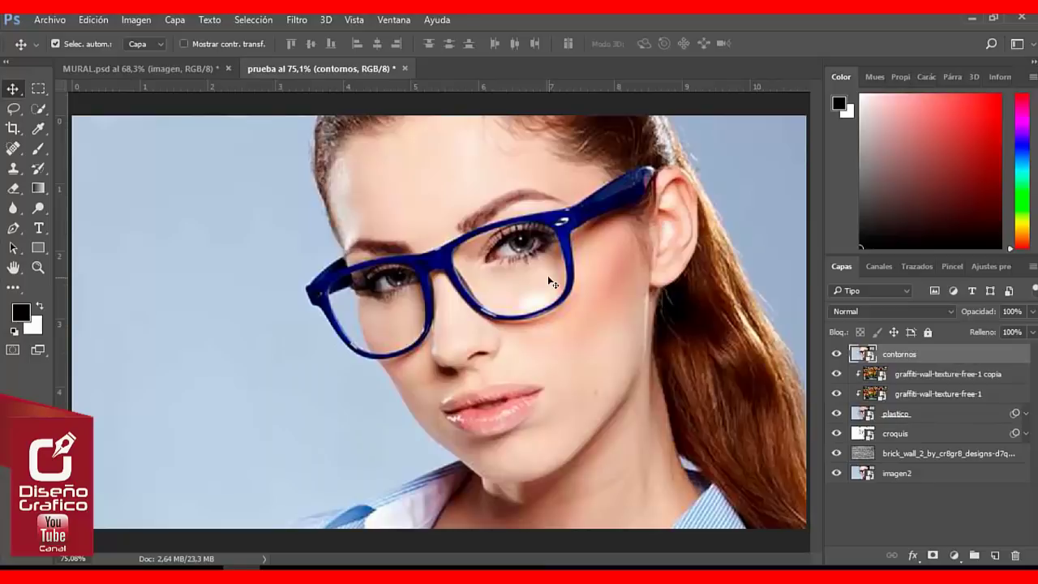
Apply a Fotocopia smart filter to the contornos layer.
click(297, 20)
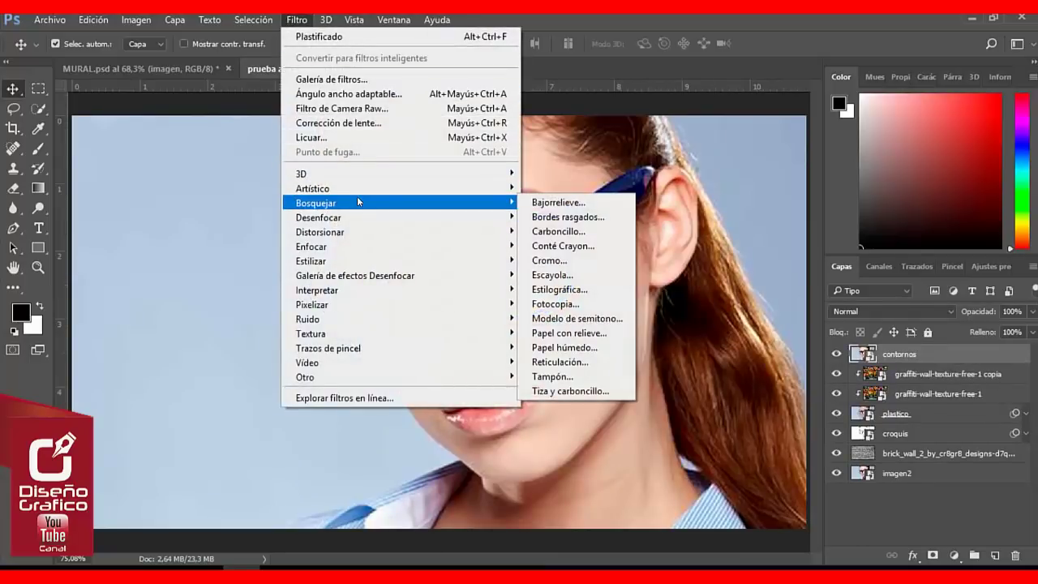
mouse_move(317, 203)
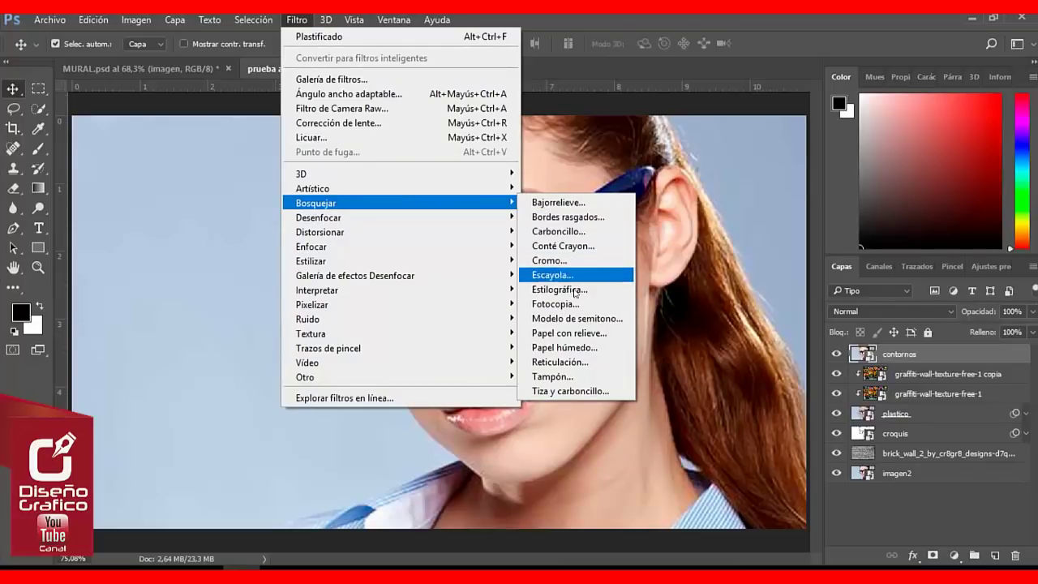
click(576, 302)
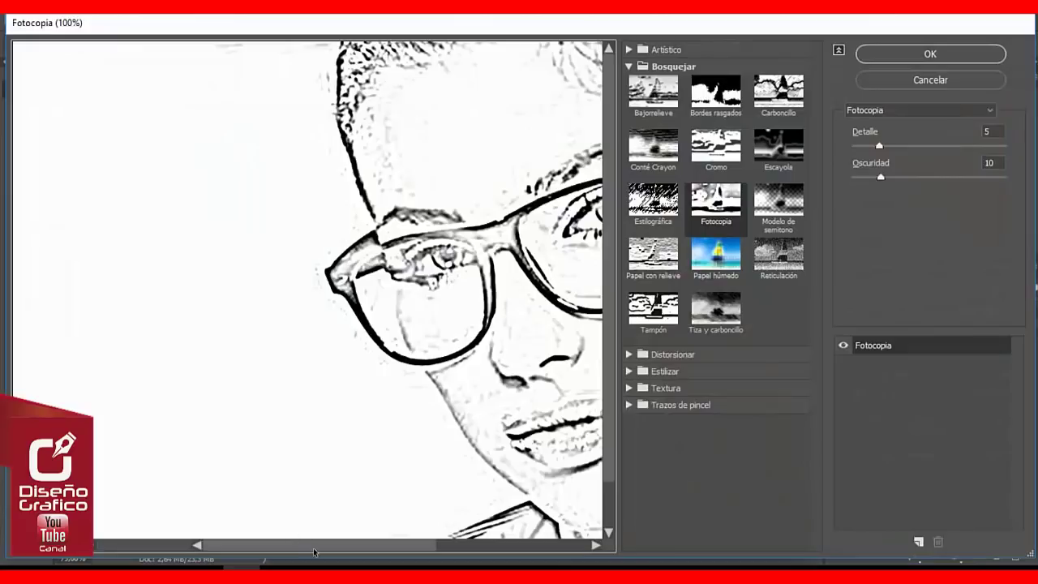
drag(301, 532, 56, 531)
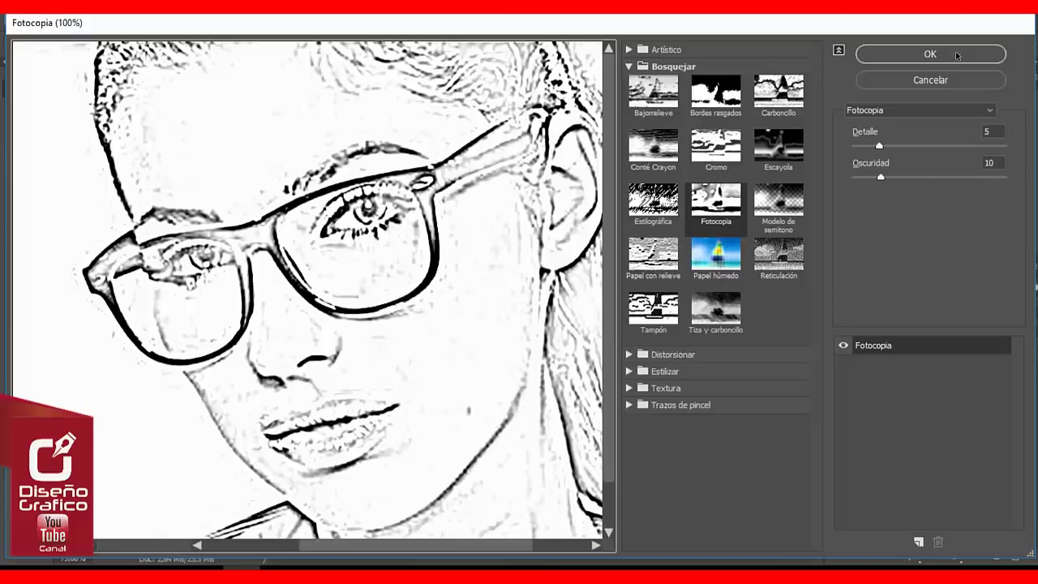
click(930, 55)
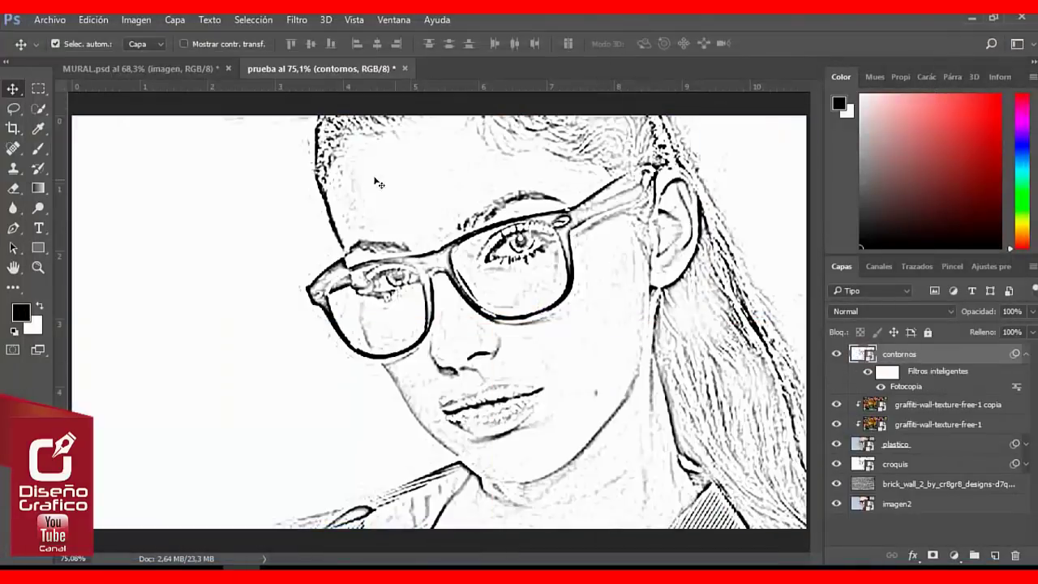
Add a Bordes rasgados filter with Equilibrio 50, Suavizado 9, Contraste 17.
click(297, 19)
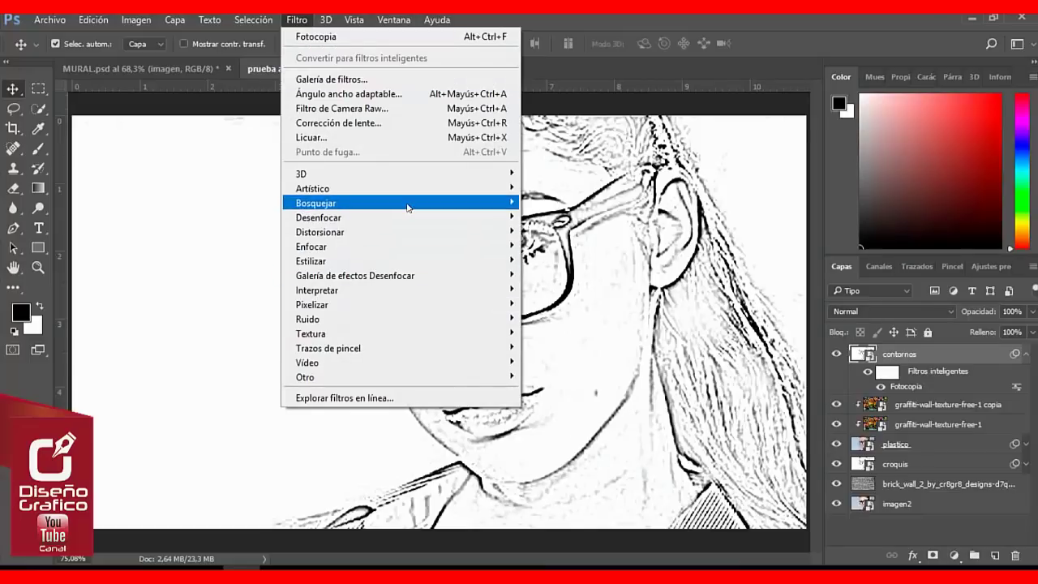
mouse_move(316, 203)
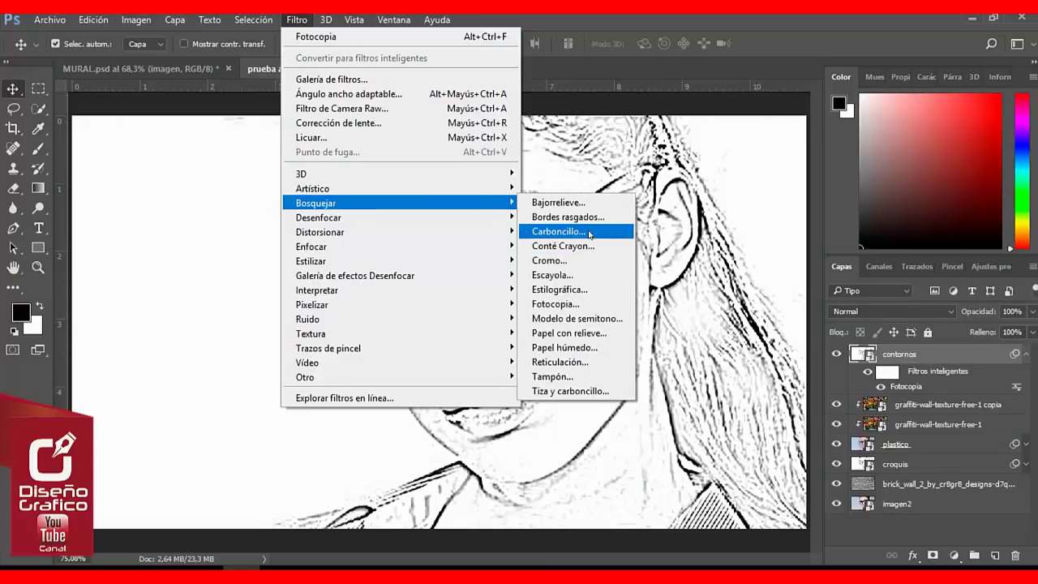
click(583, 218)
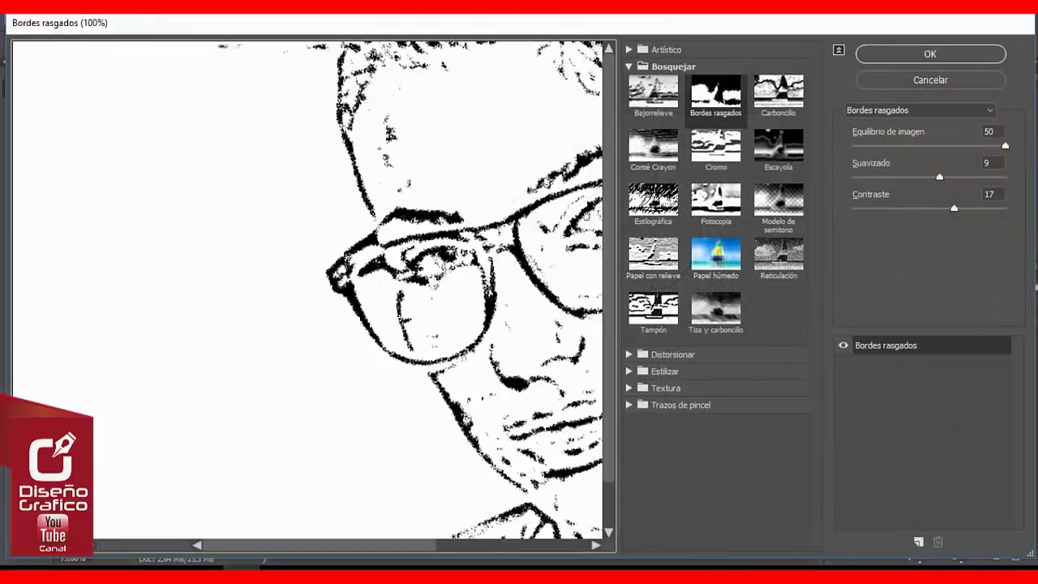
drag(359, 549, 474, 547)
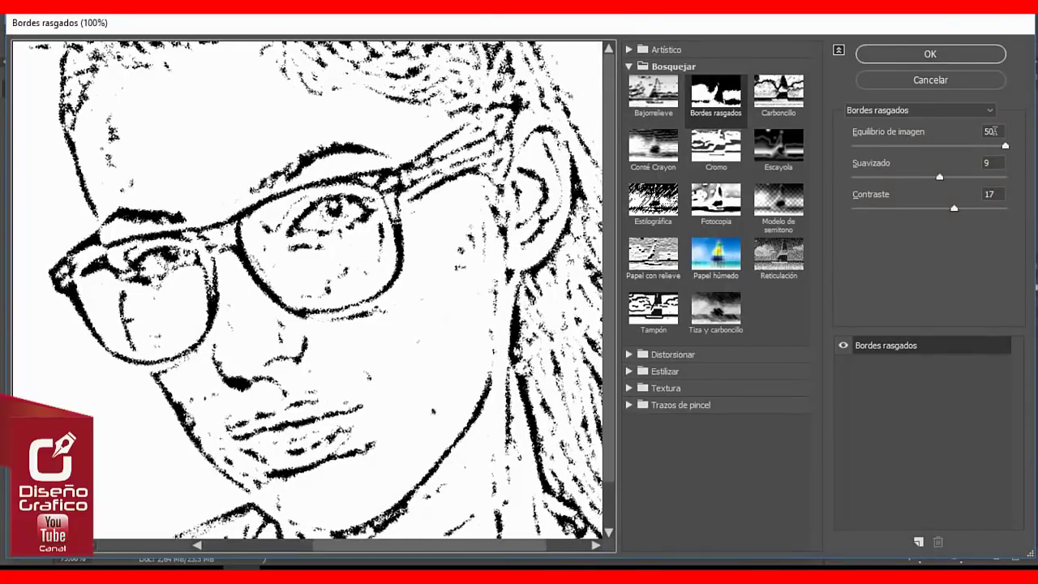
click(991, 131)
click(930, 55)
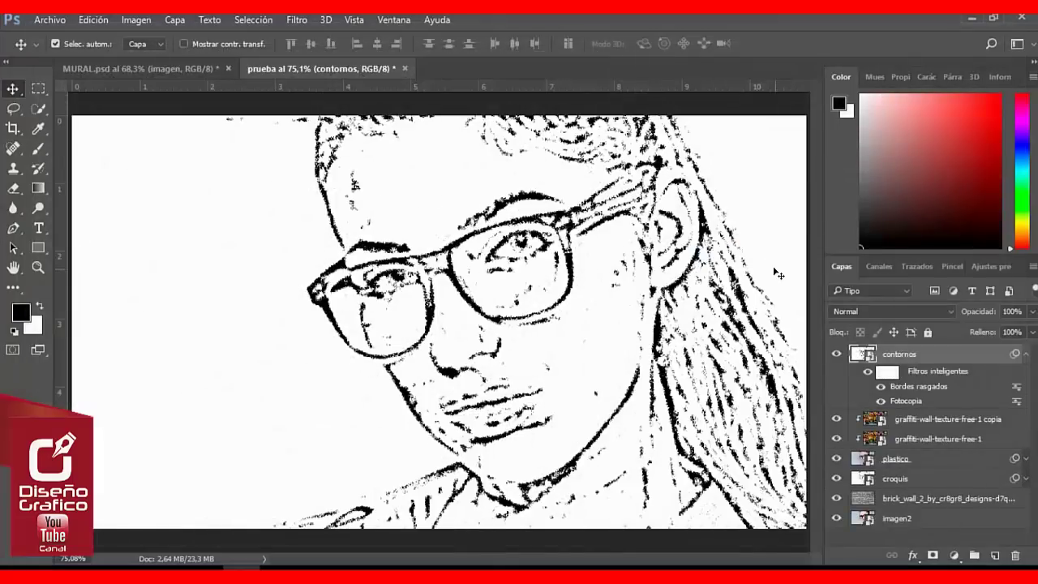
Blend contornos in Multiplicar and collapse its smart filter list.
click(942, 312)
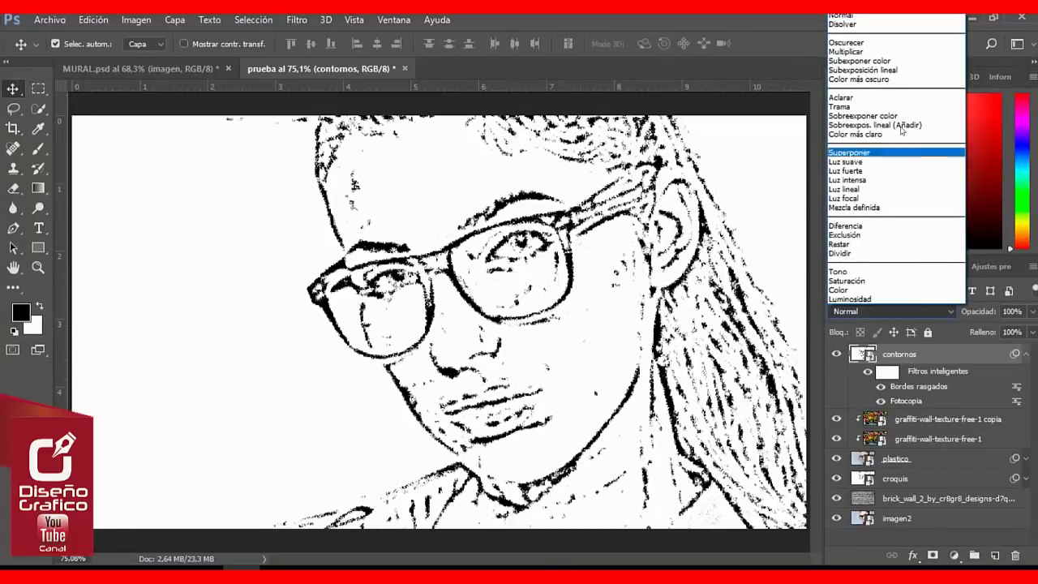
click(886, 53)
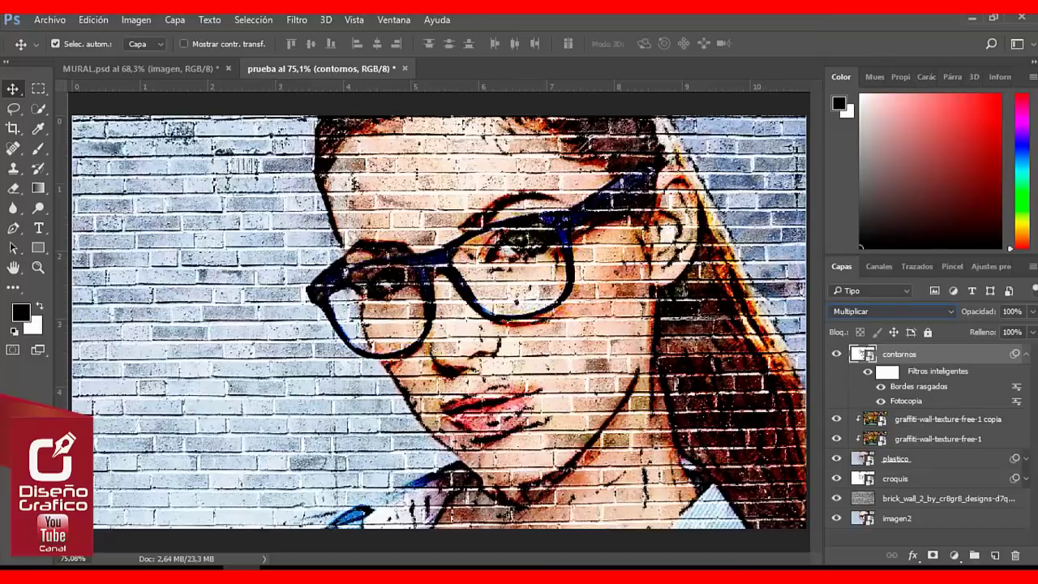
click(1027, 355)
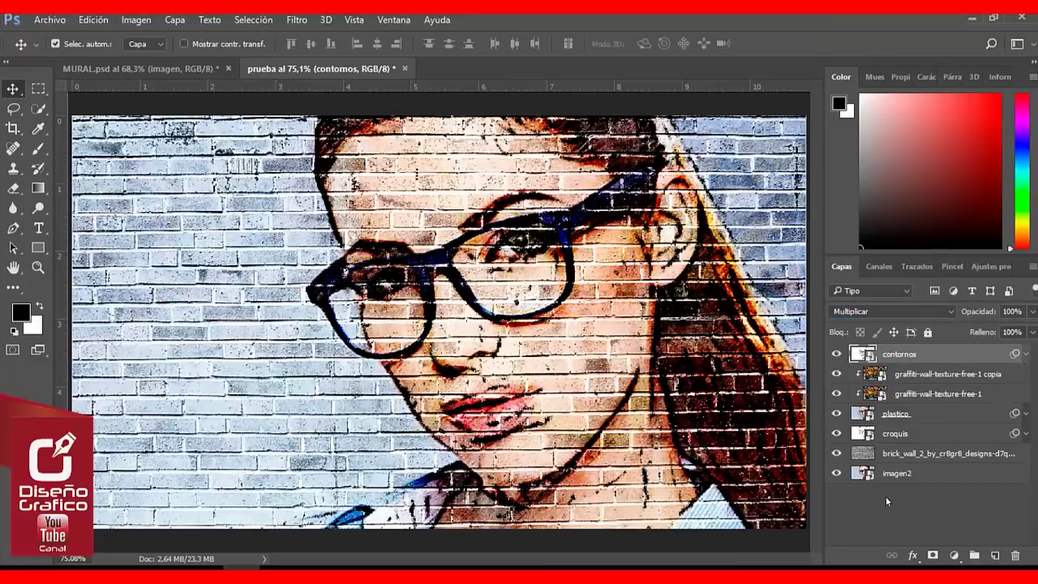
Add a Brillo/contraste adjustment layer with brightness 15 and contrast -15.
click(954, 556)
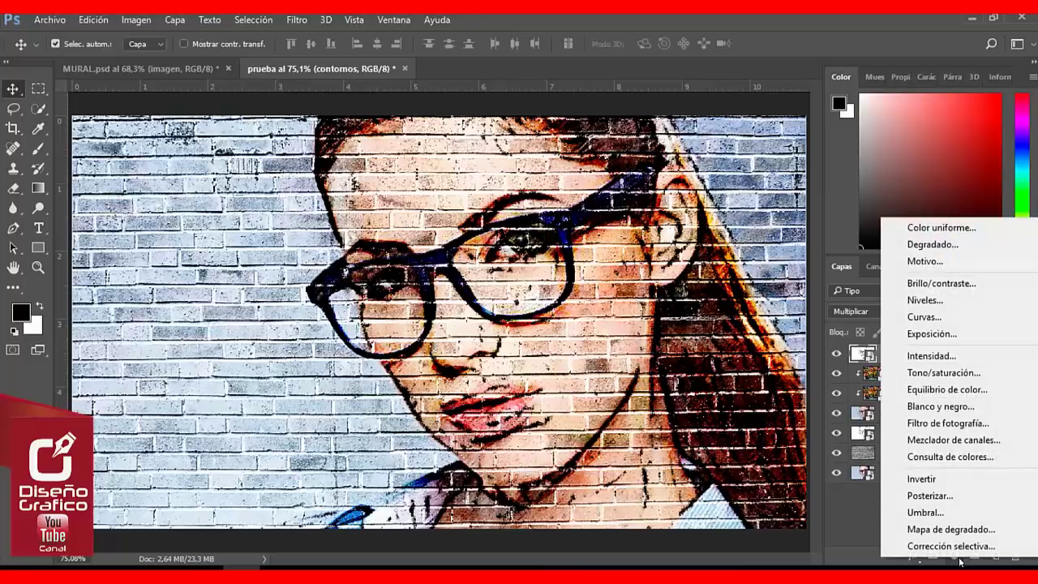
click(966, 283)
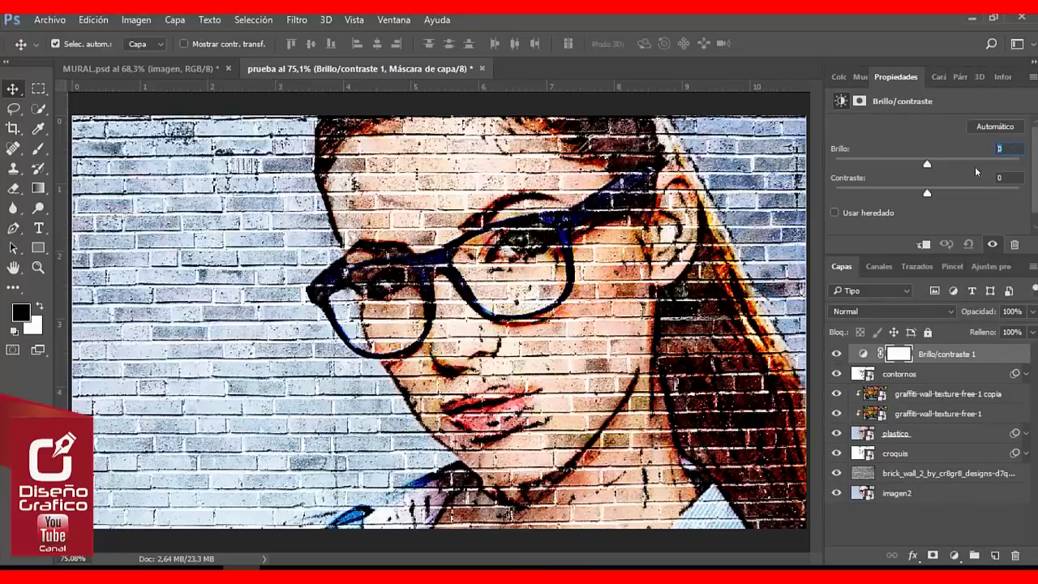
text(15)
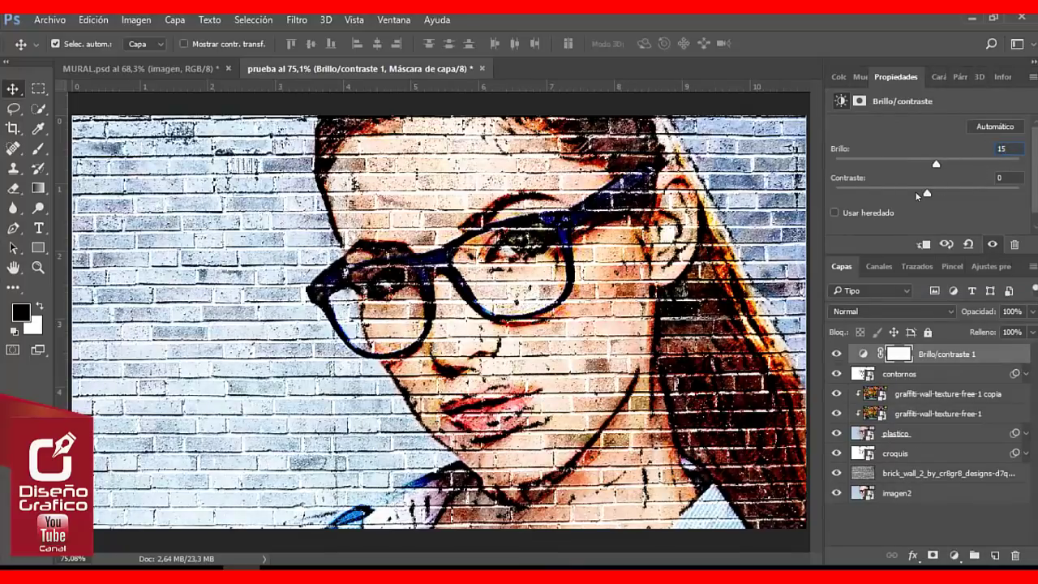
drag(928, 194, 898, 194)
drag(898, 194, 899, 194)
click(841, 77)
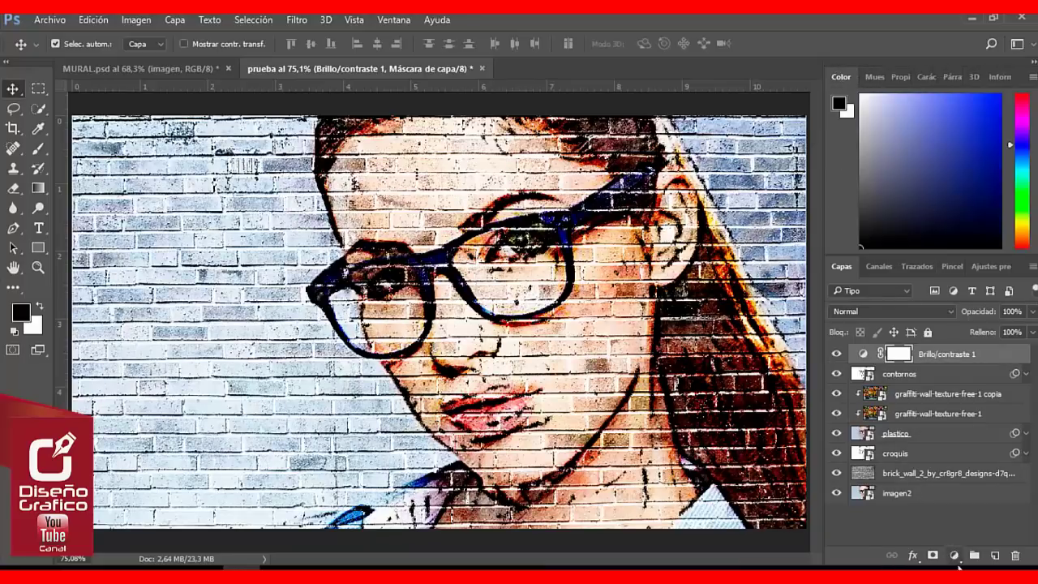
Add an Intensidad vibrance layer (Intensidad 50, Saturación 20), then enlarge the Layers panel.
click(955, 556)
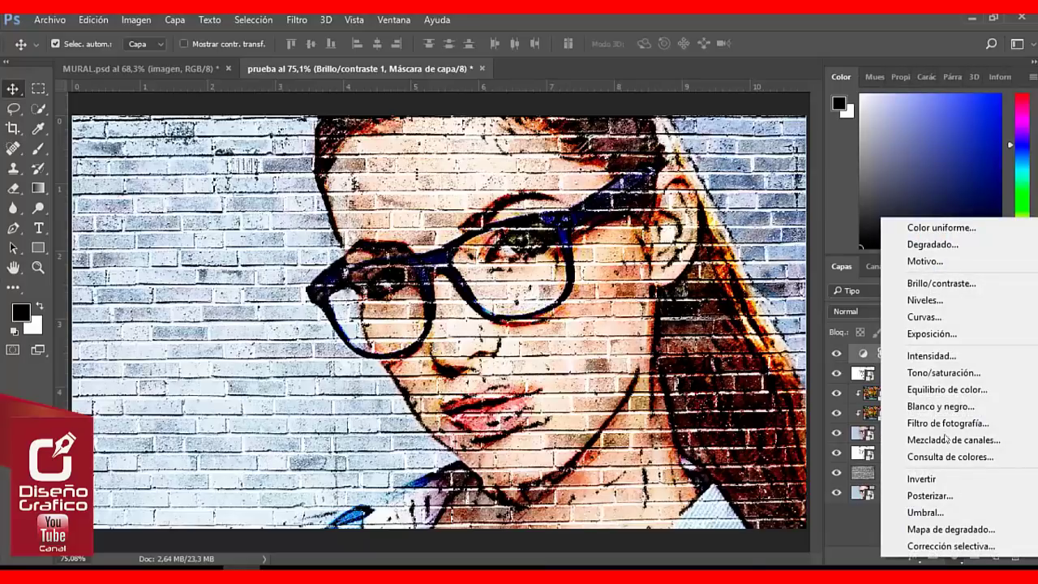
click(941, 360)
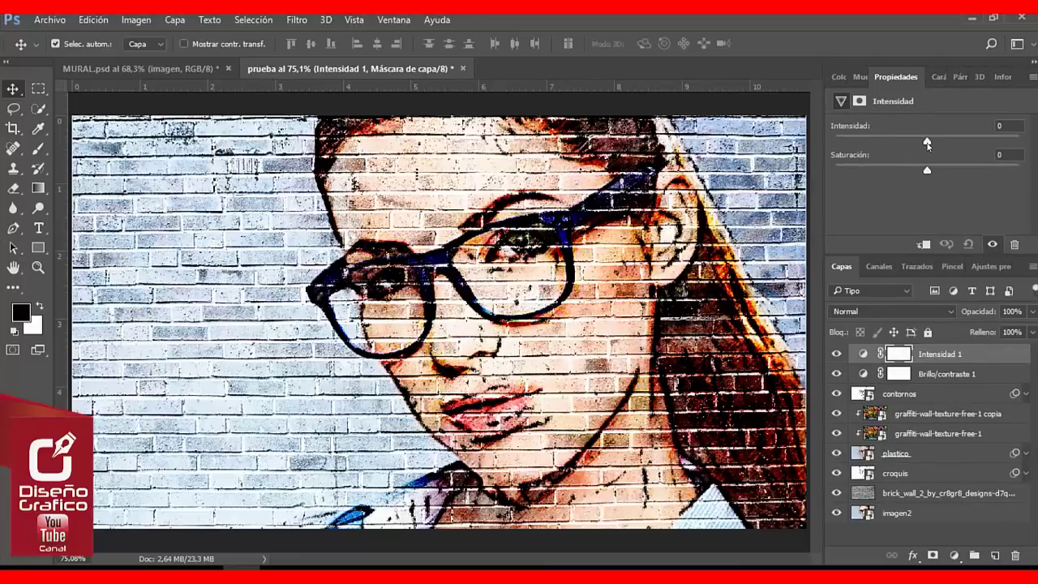
click(995, 124)
text(5)
text(0)
click(989, 152)
text(20)
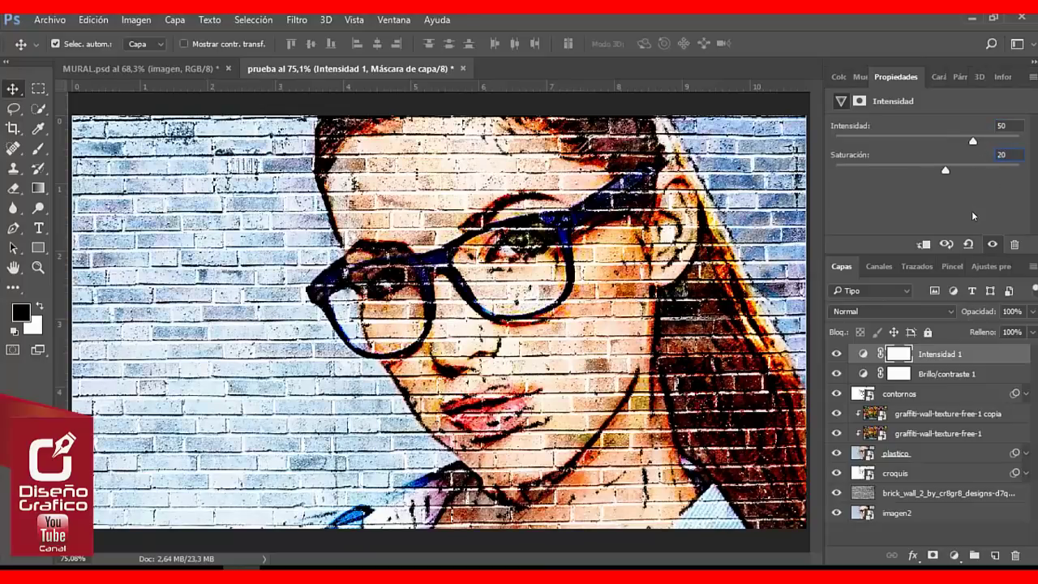
click(839, 76)
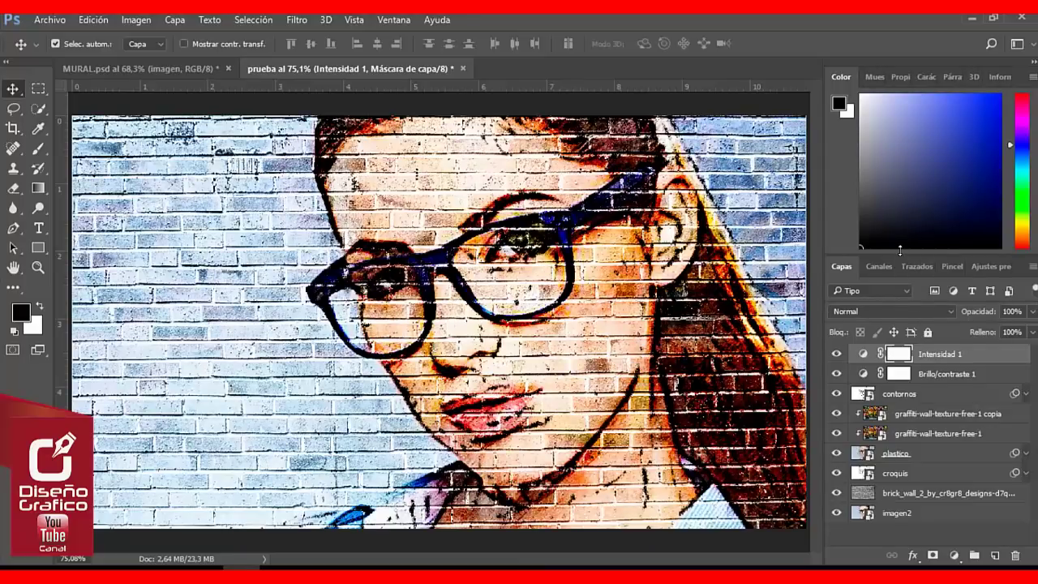
drag(899, 250, 899, 163)
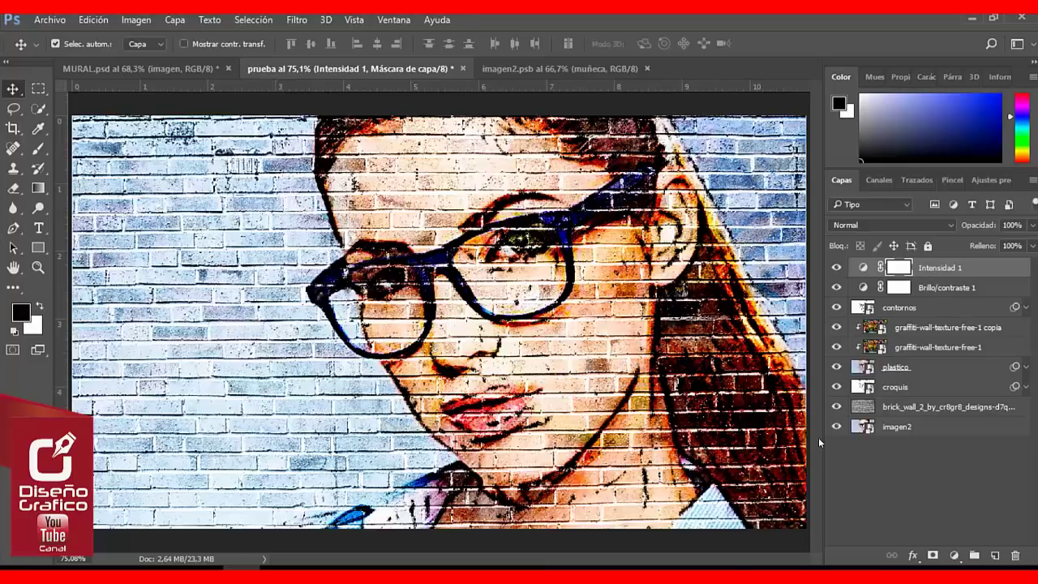
click(893, 430)
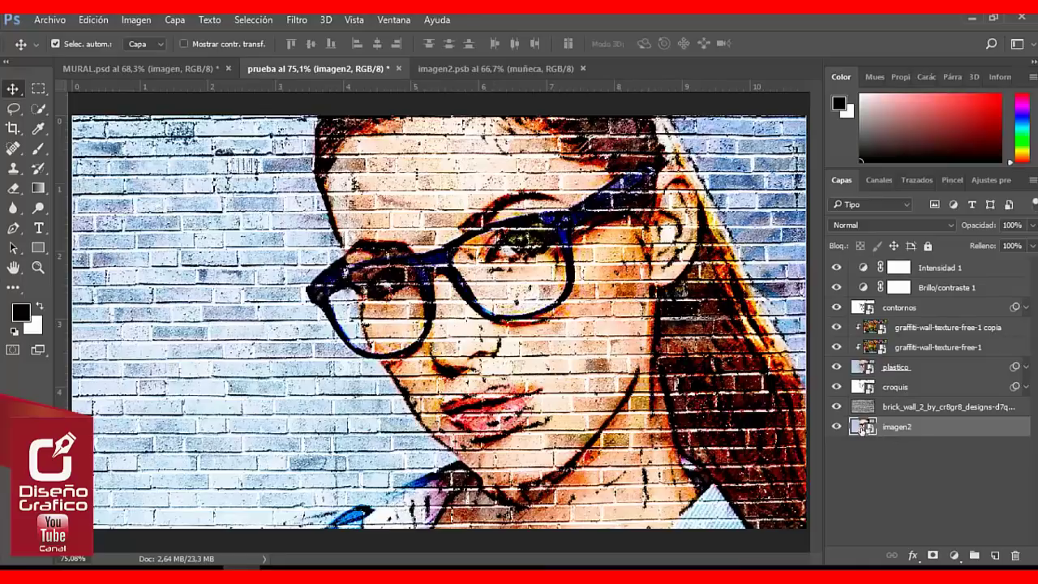
double_click(863, 427)
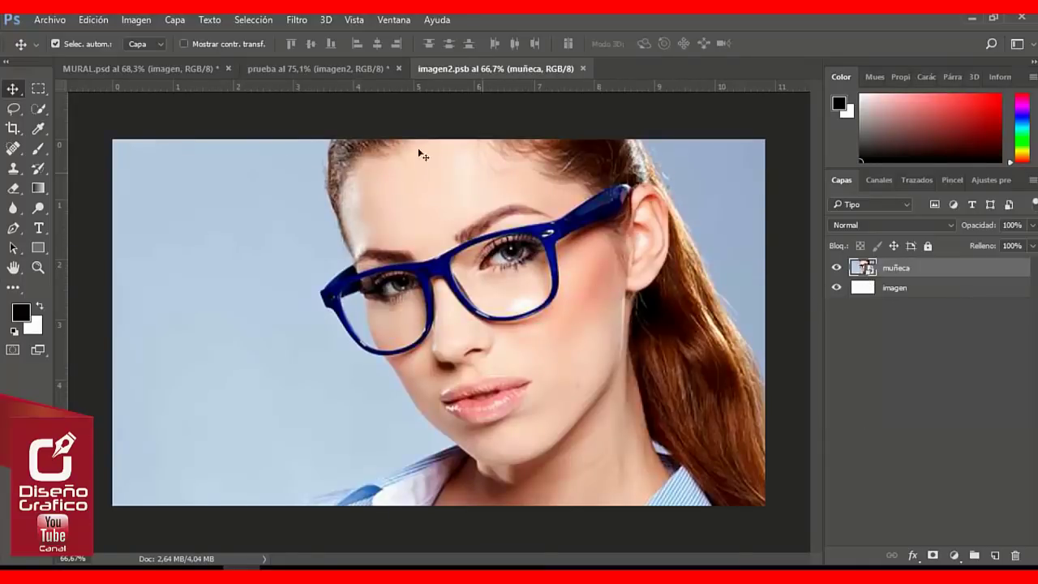
click(329, 70)
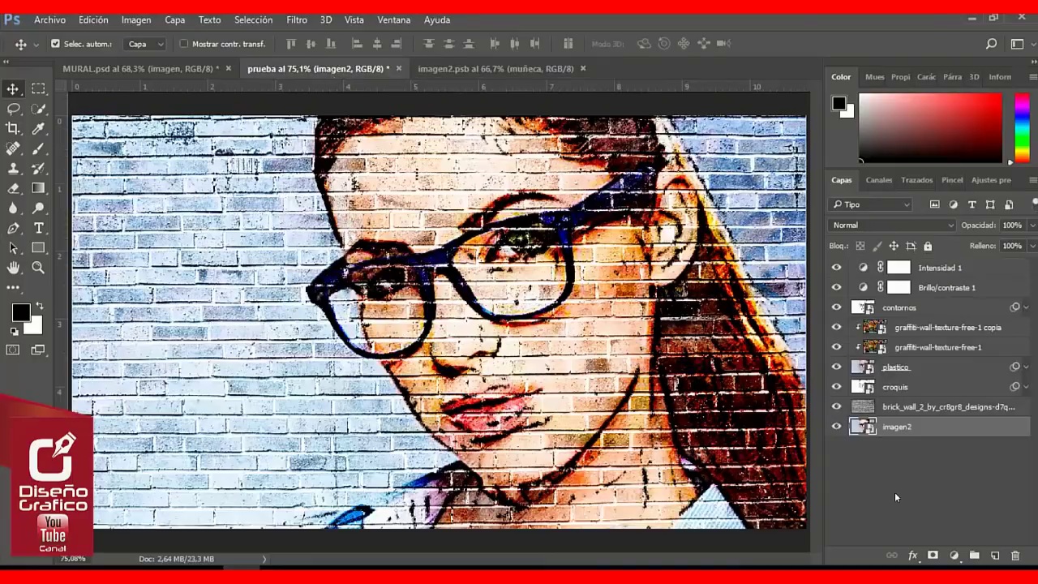